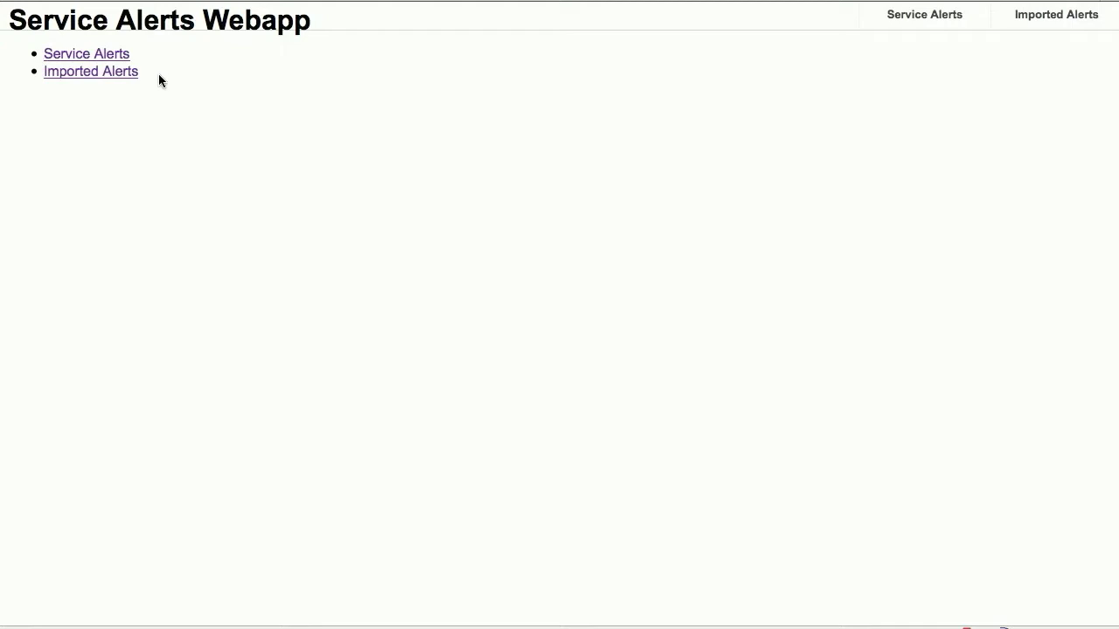
Create a new service alert with the summary "Presidents Day Holiday Schedule"
click(106, 55)
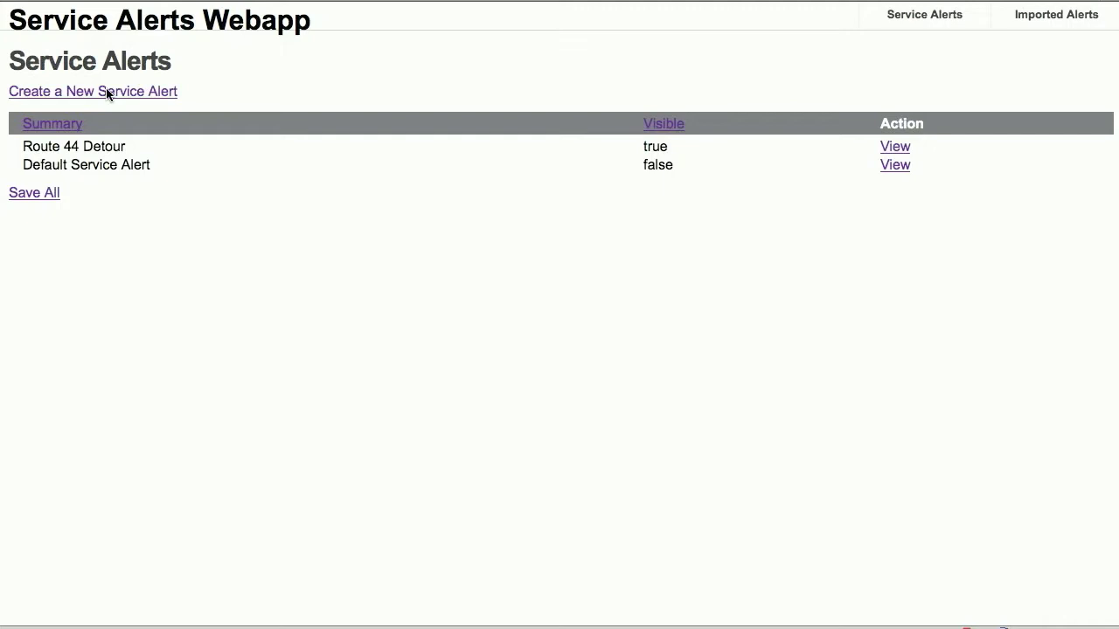
click(107, 91)
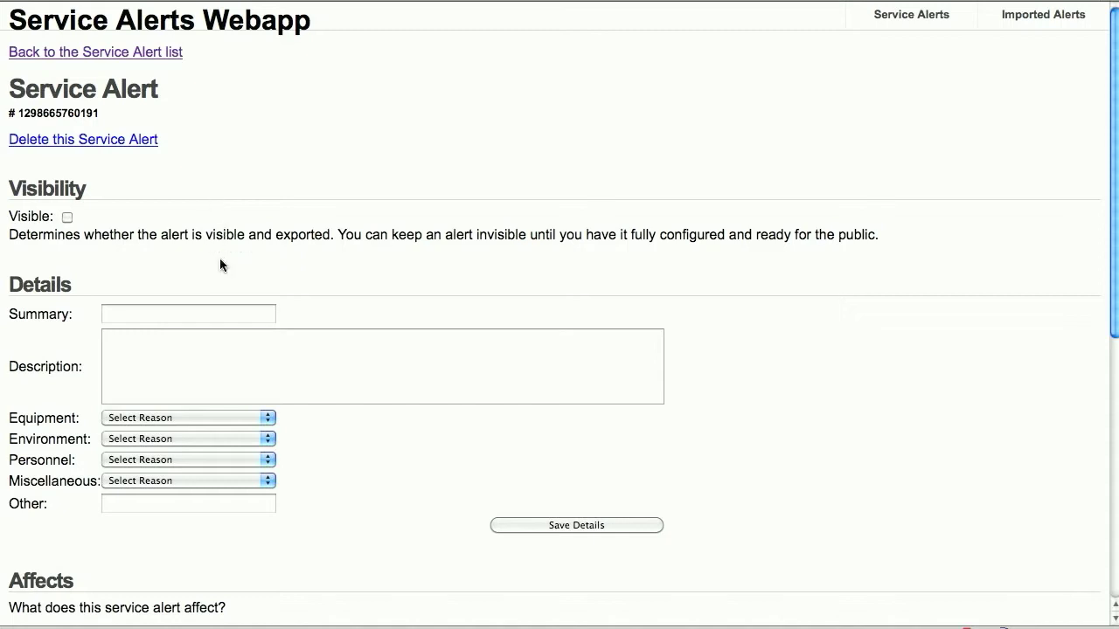
click(231, 316)
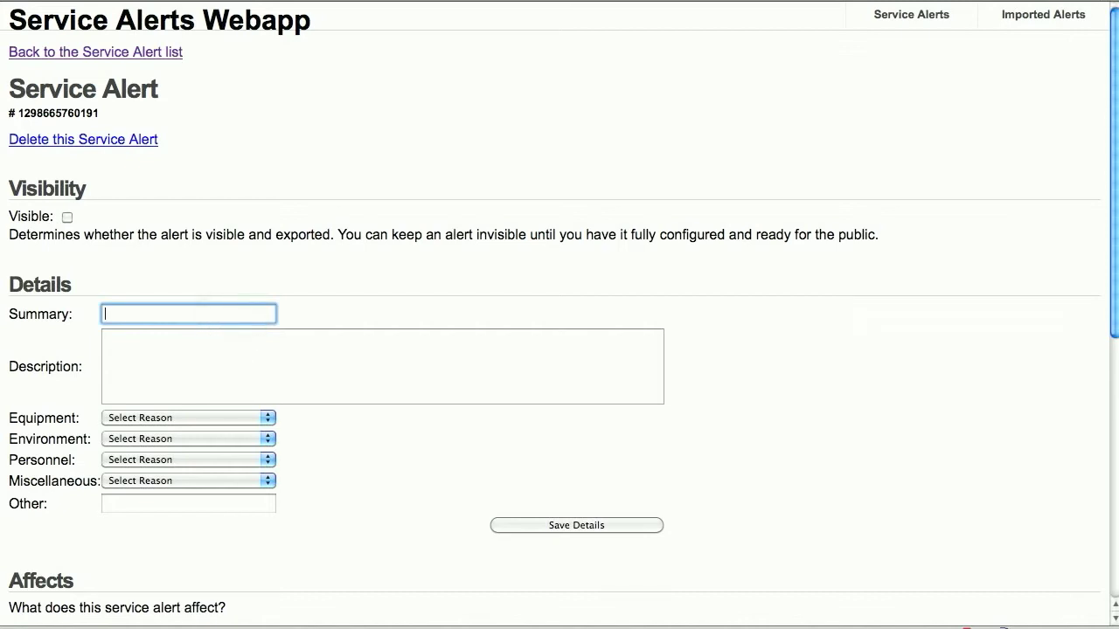
text(Presiden)
key(BackSpace)
key(BackSpace)
key(BackSpace)
key(BackSpace)
key(BackSpace)
text(ts Day Holiday Schedu)
Describe the alert as "All routes will be operating on holiday schedule for the Presidents Day holiday." and save the details
click(217, 349)
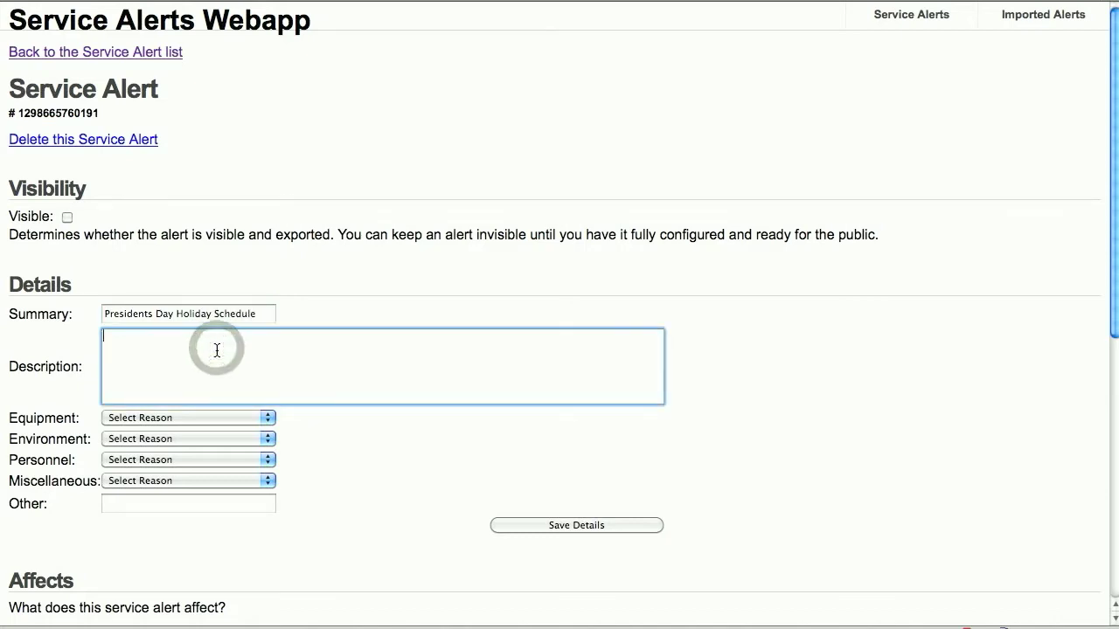
text(All routes will be operating on holiday schedu)
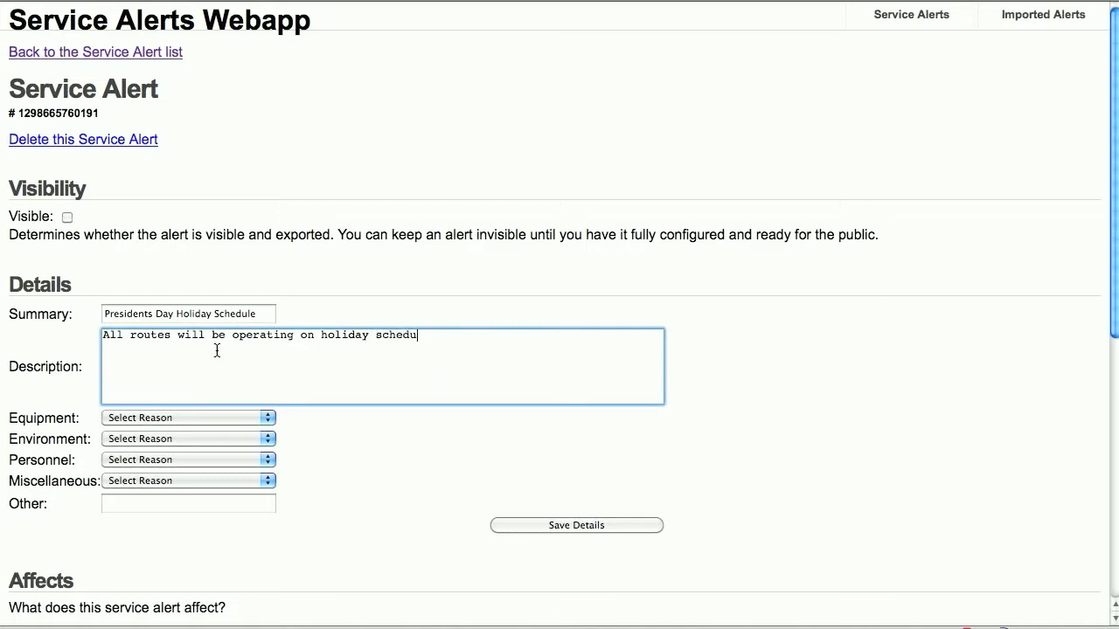
text(le for the P)
text(res)
key(BackSpace)
text(esidents Day h)
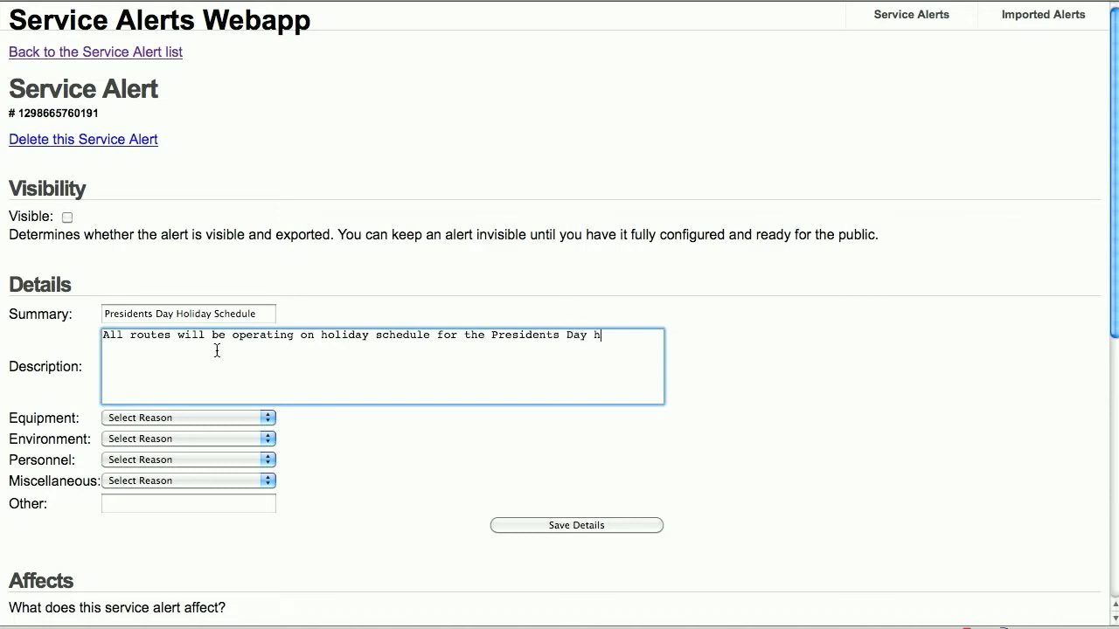
text(oliday.)
click(509, 526)
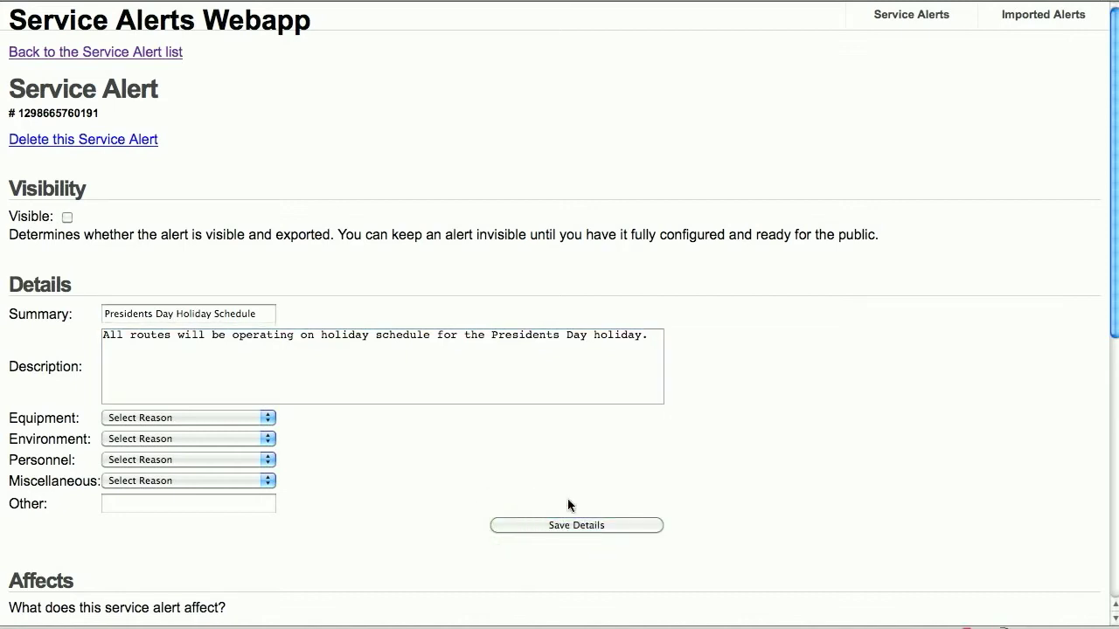
Add Metro Transit as an affected agency and make the holiday schedule alert visible
scroll(1115, 274, down, 5)
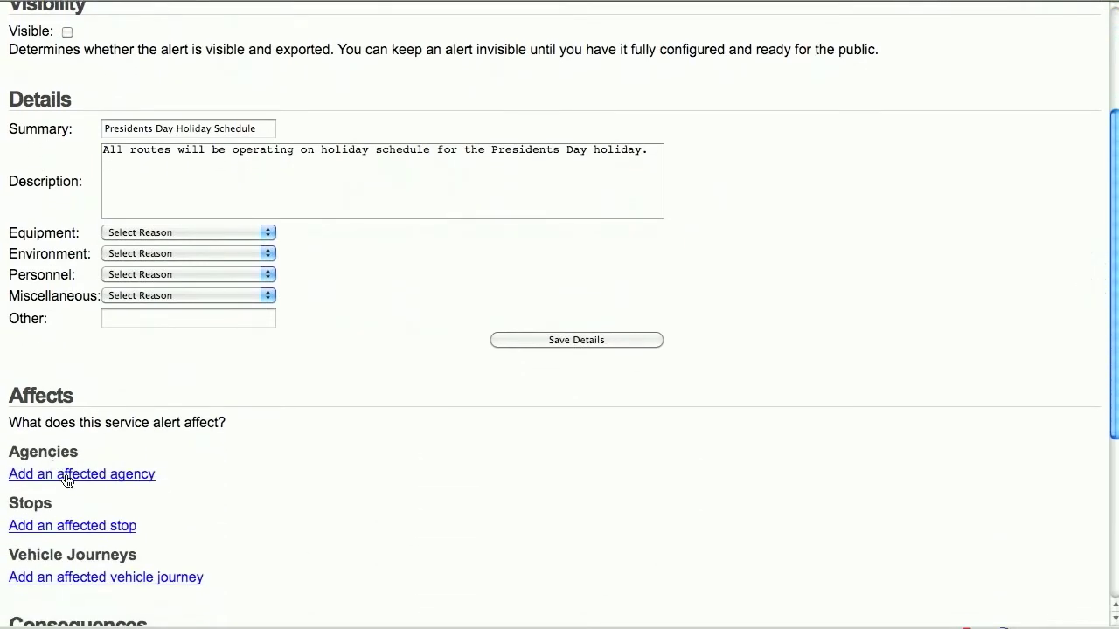
click(64, 474)
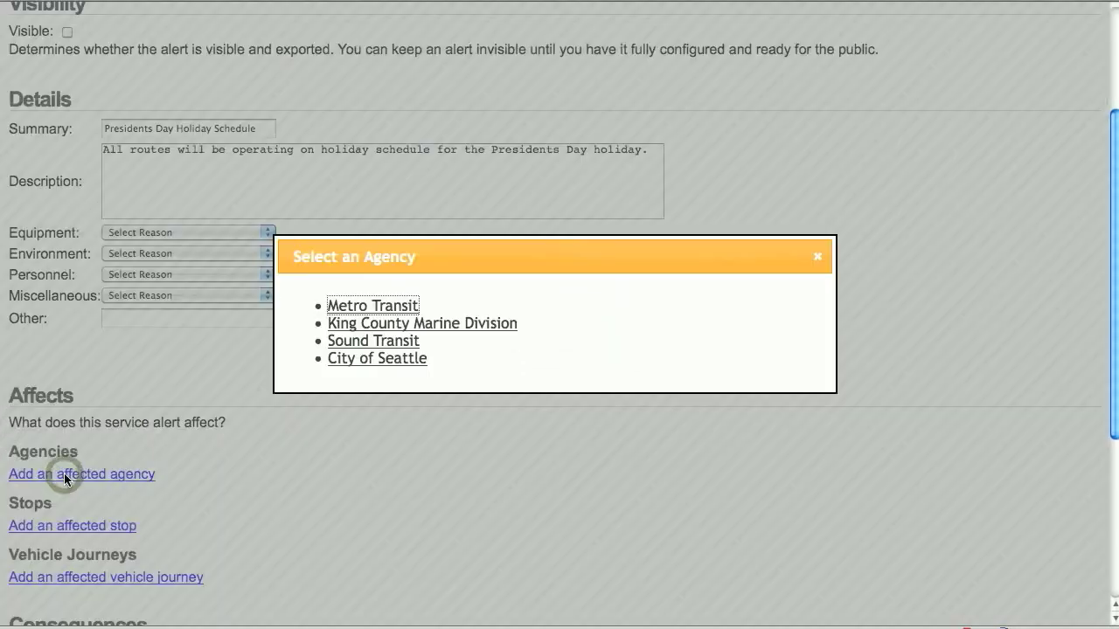
click(362, 306)
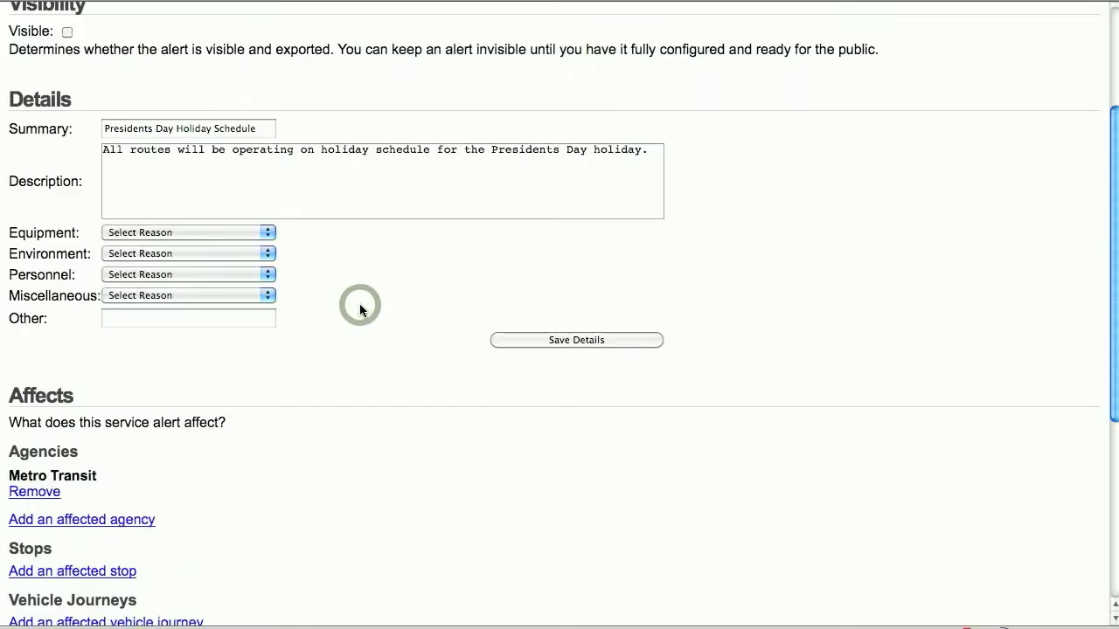
drag(1114, 391, 1116, 276)
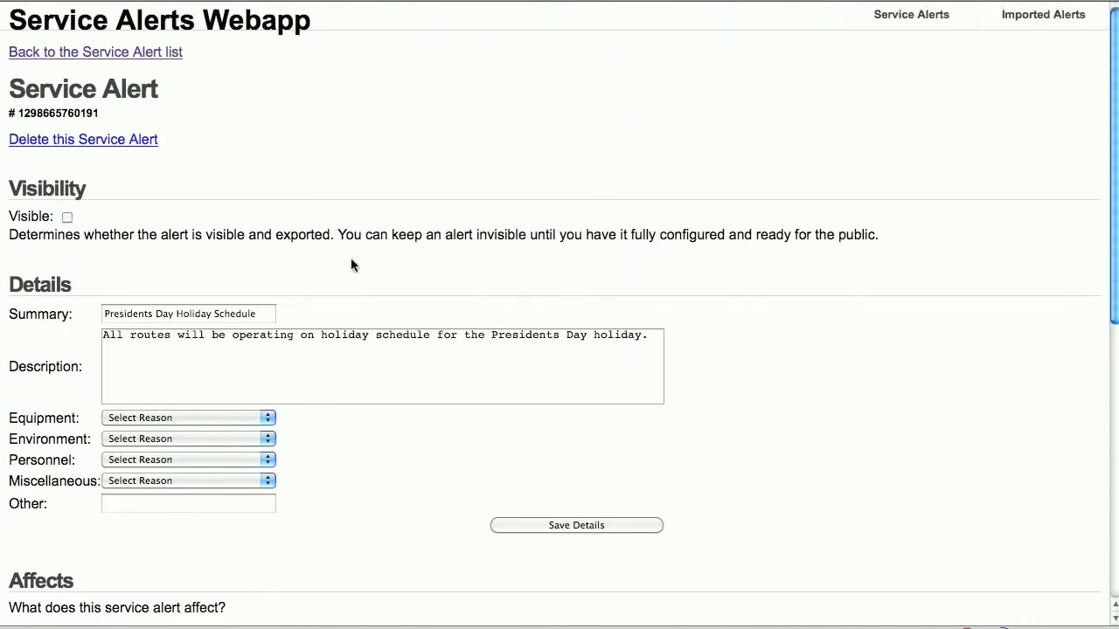
click(67, 218)
Switch to the OneBusAway page for NW Market St & Ballard Ave NW, read the holiday alert, and return to the Service Alerts Webapp
click(363, 1)
click(363, 1)
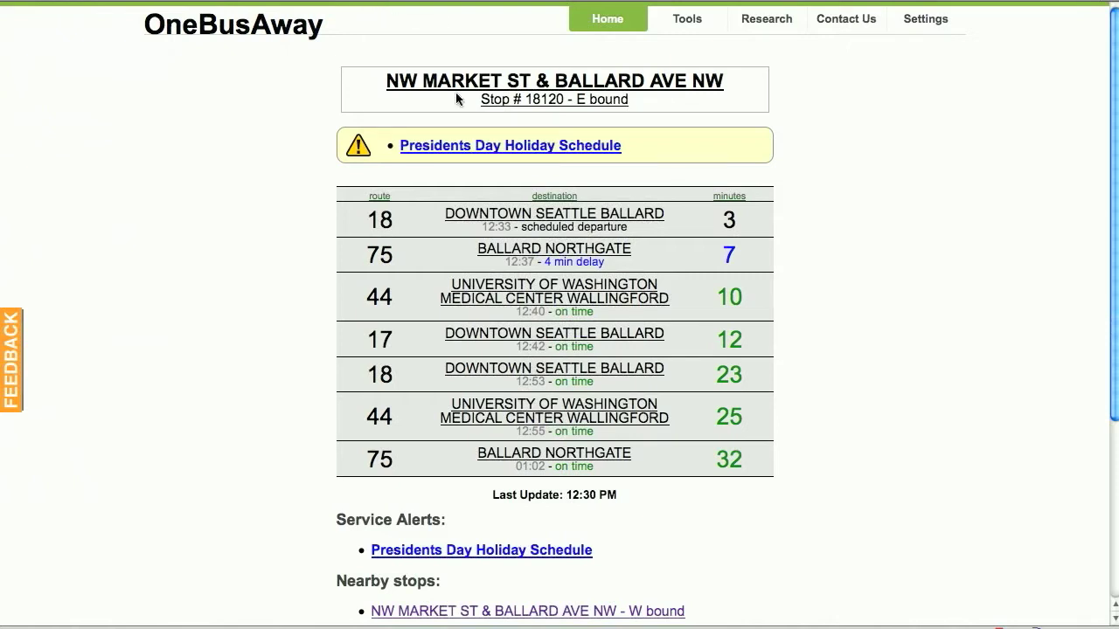
click(463, 150)
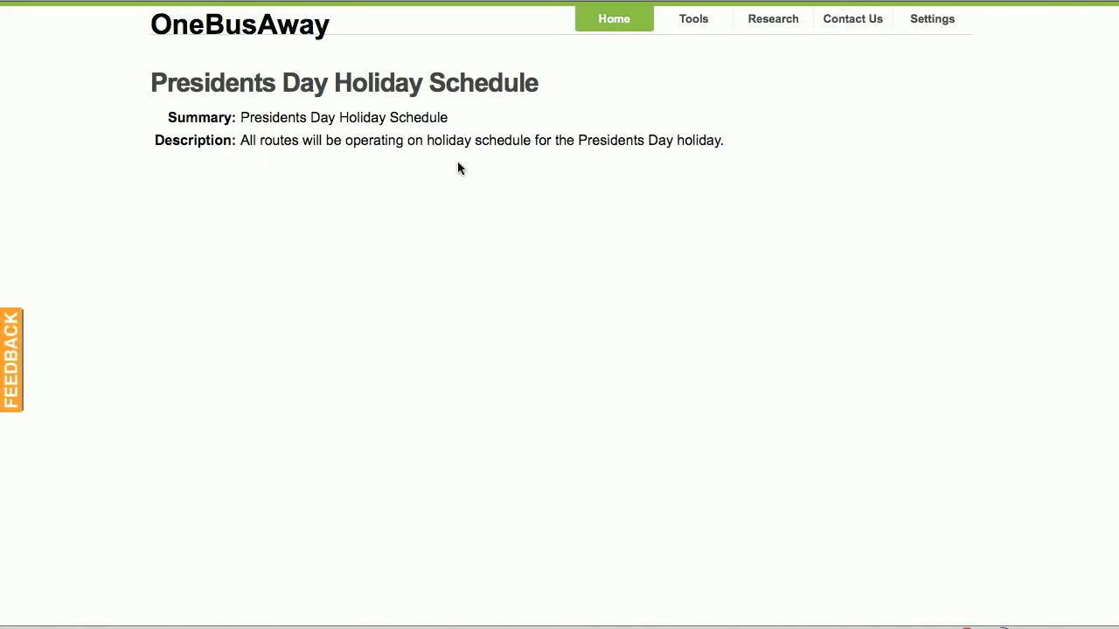
key(alt+Left)
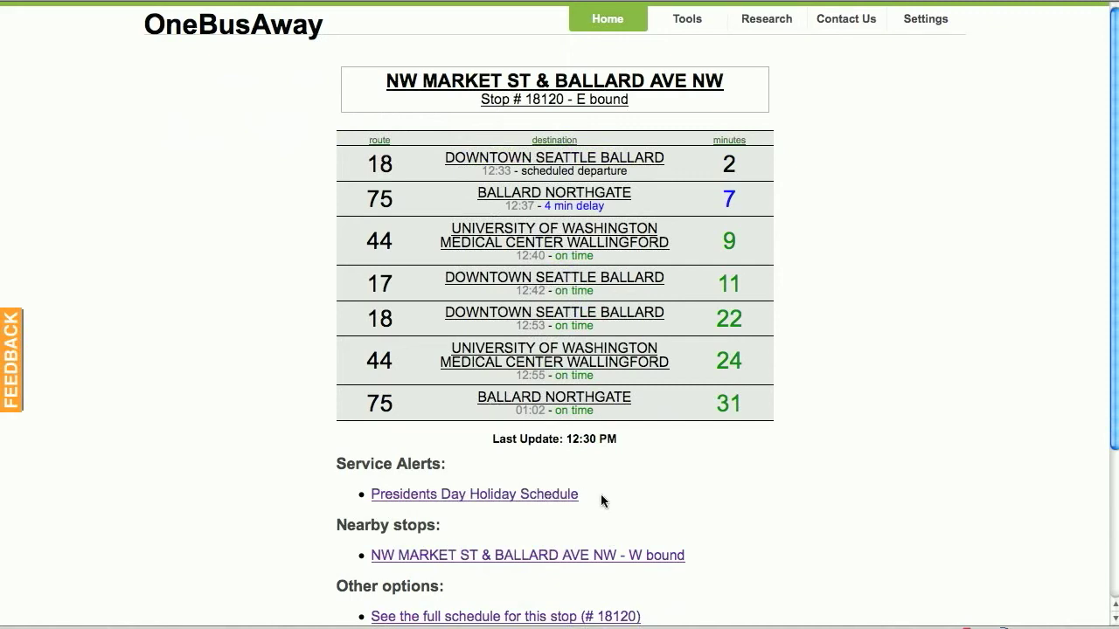
key(alt+Right)
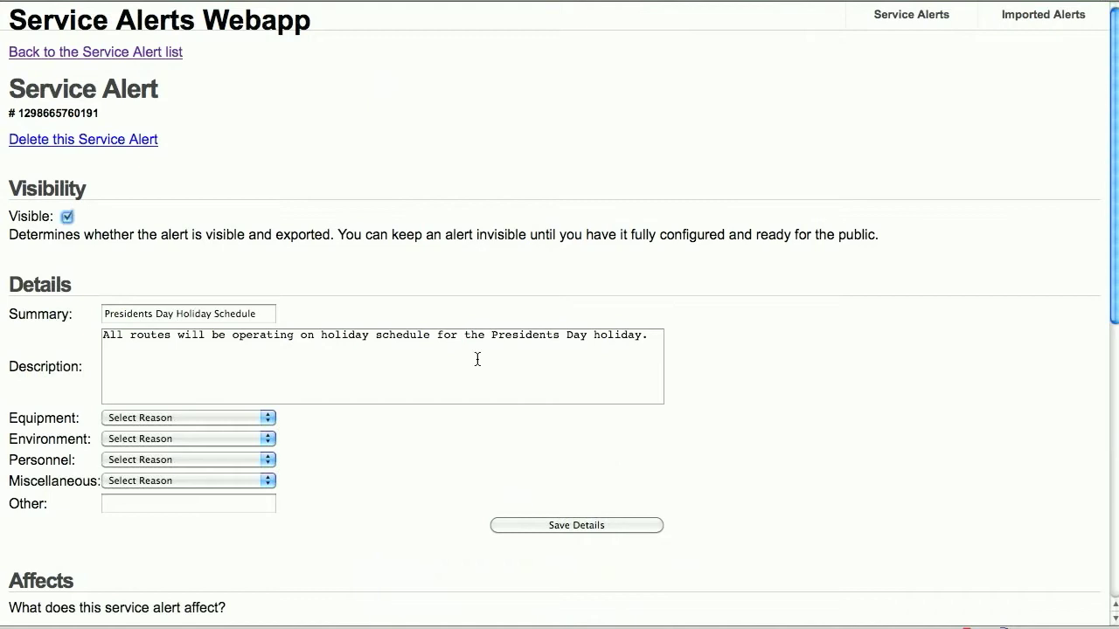
Create a service alert "Stop Moved" with the description "This stop has moved 200 ft south during construction on the UW Campus HUB."
click(150, 52)
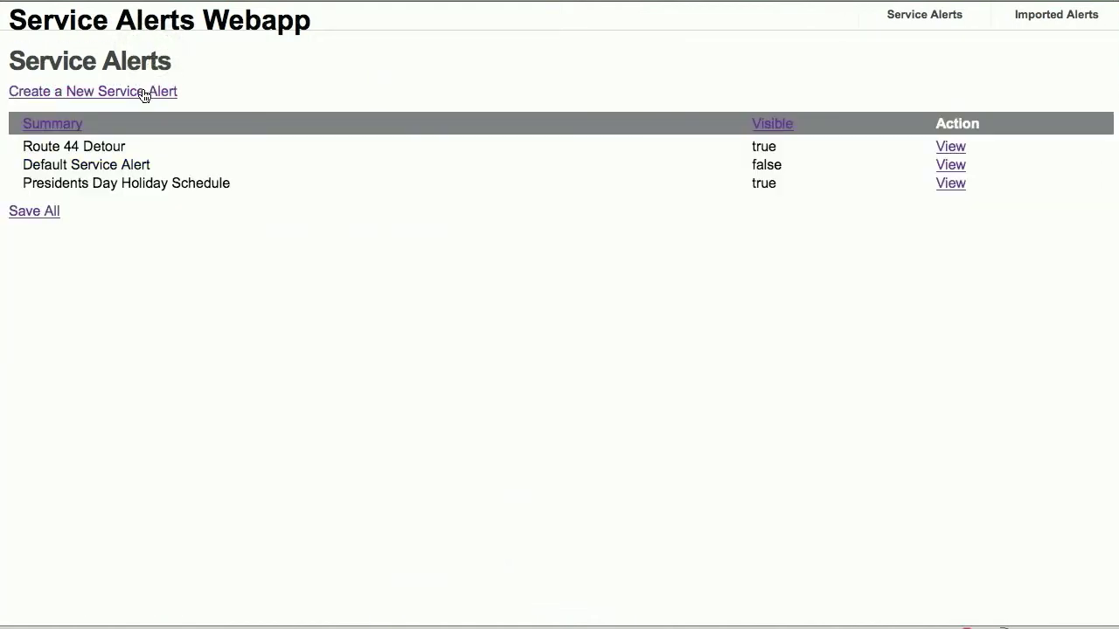
click(145, 92)
click(185, 311)
text(Stop Moved)
key(Tab)
text(This stop has mov)
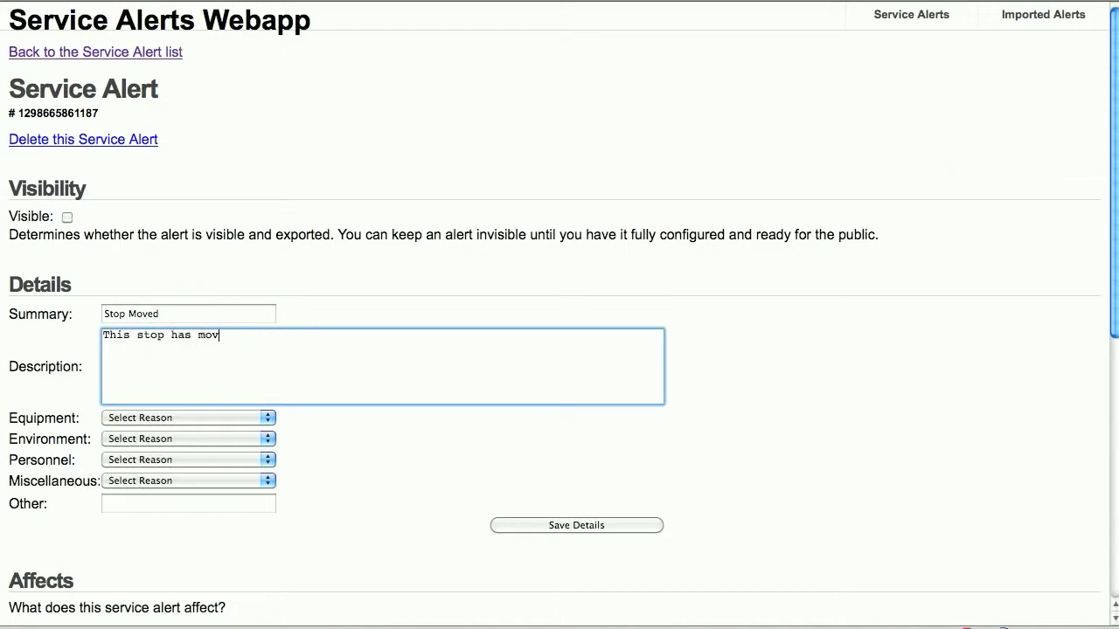
text(ed 200 ft south during construction on t)
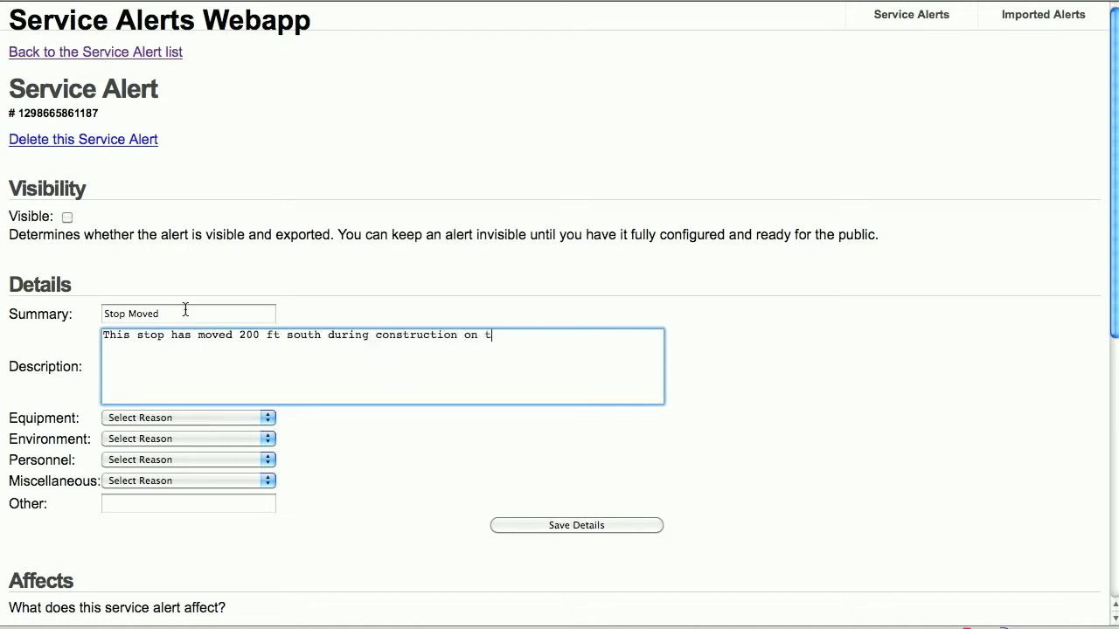
text(he UW Campus HUB)
Set the alert's equipment reason to Construction Work and save the details
click(192, 419)
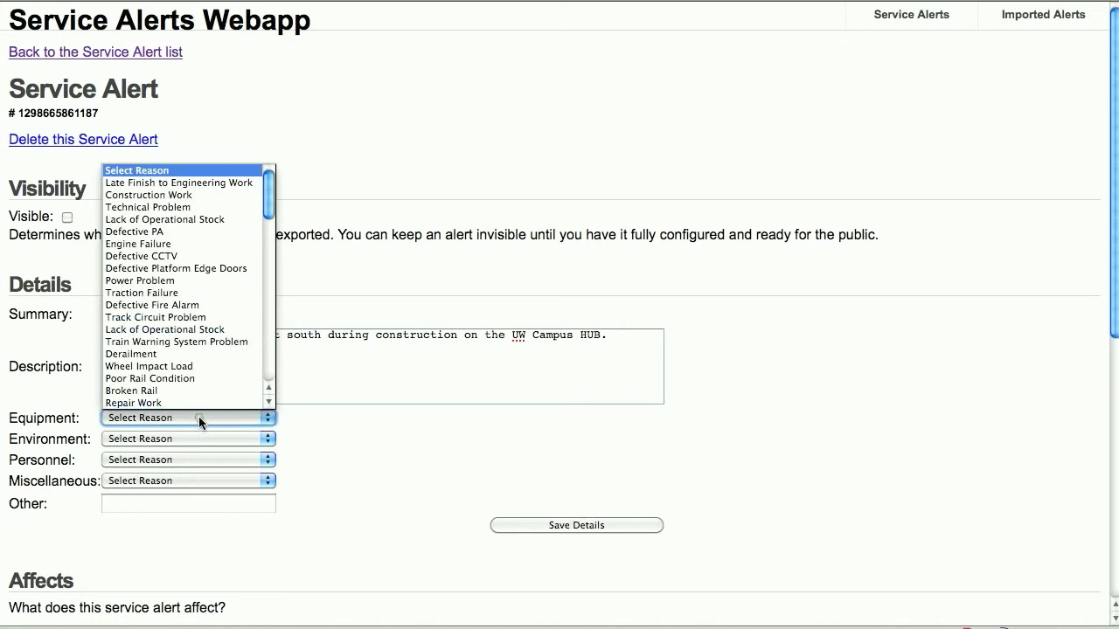
click(187, 198)
click(512, 525)
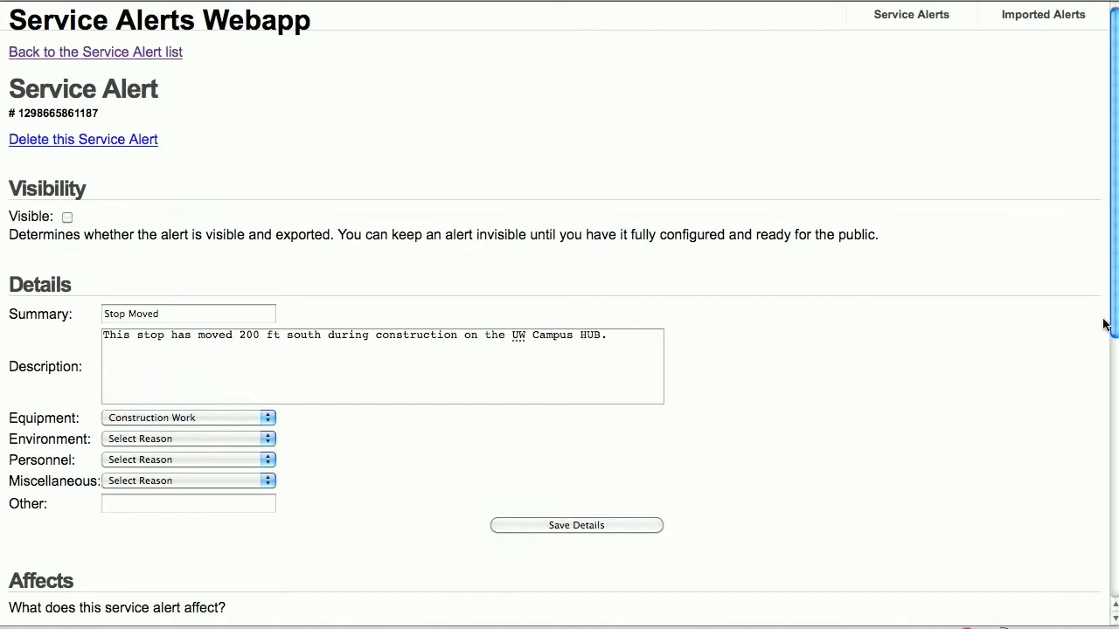
Find the southbound Stevens Way & Benton Ln stop (# 75403) on the University of Washington campus map and add it as an affected stop
drag(1116, 312, 1116, 477)
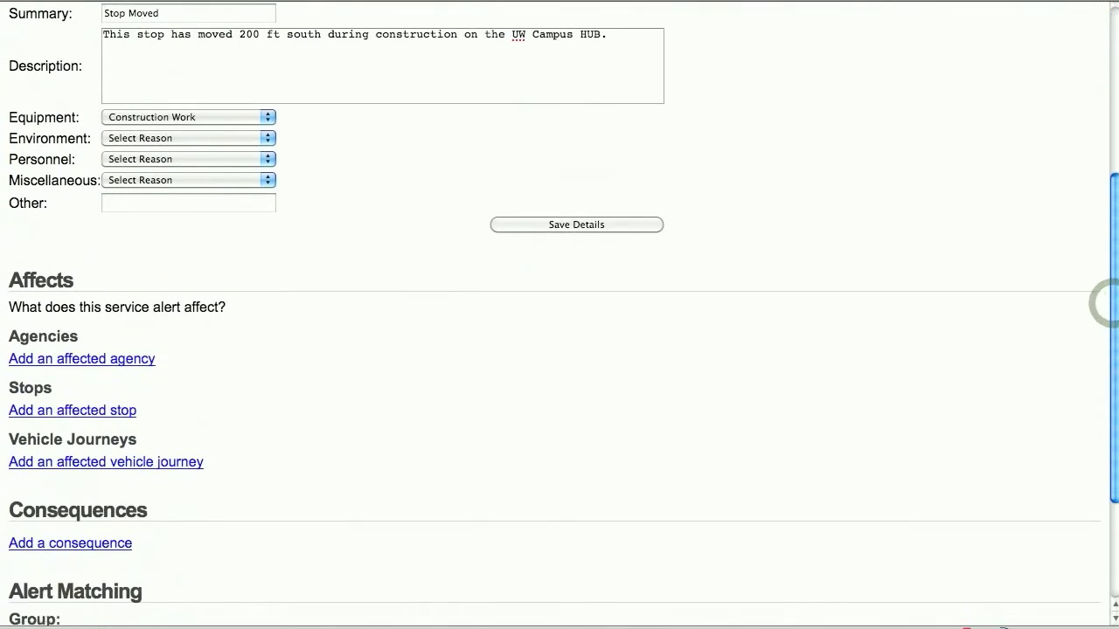
click(120, 411)
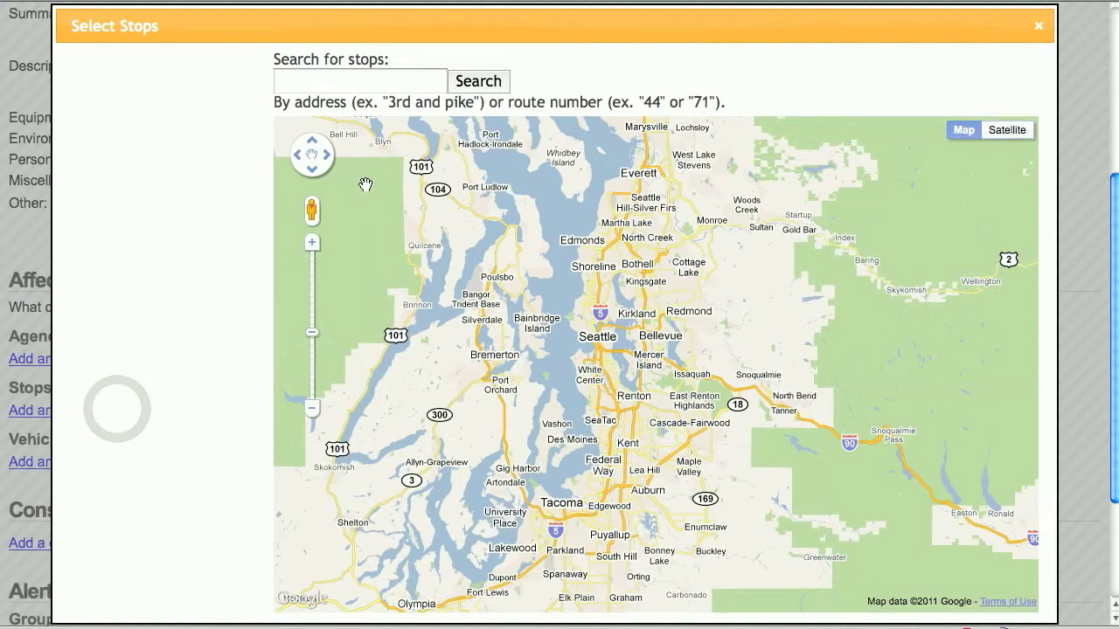
double_click(610, 319)
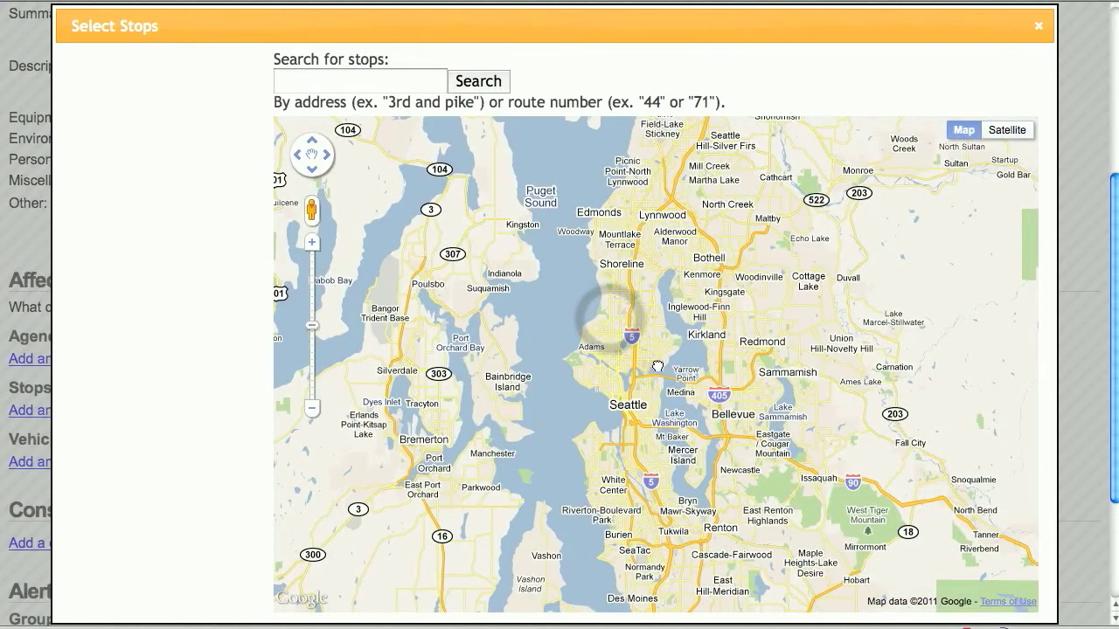
double_click(655, 364)
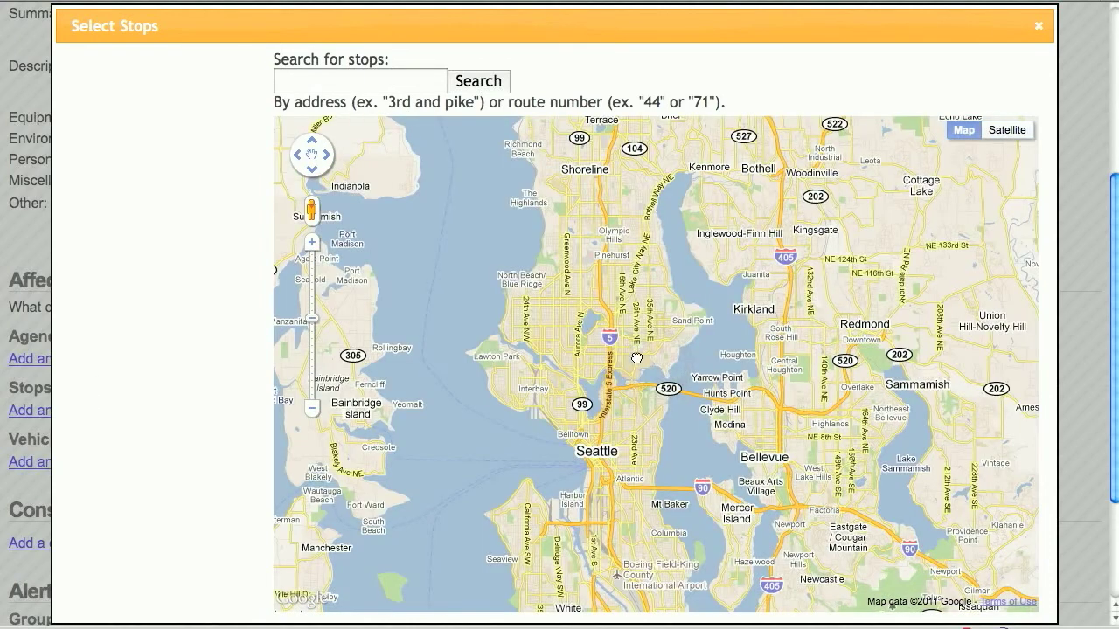
double_click(635, 358)
double_click(649, 378)
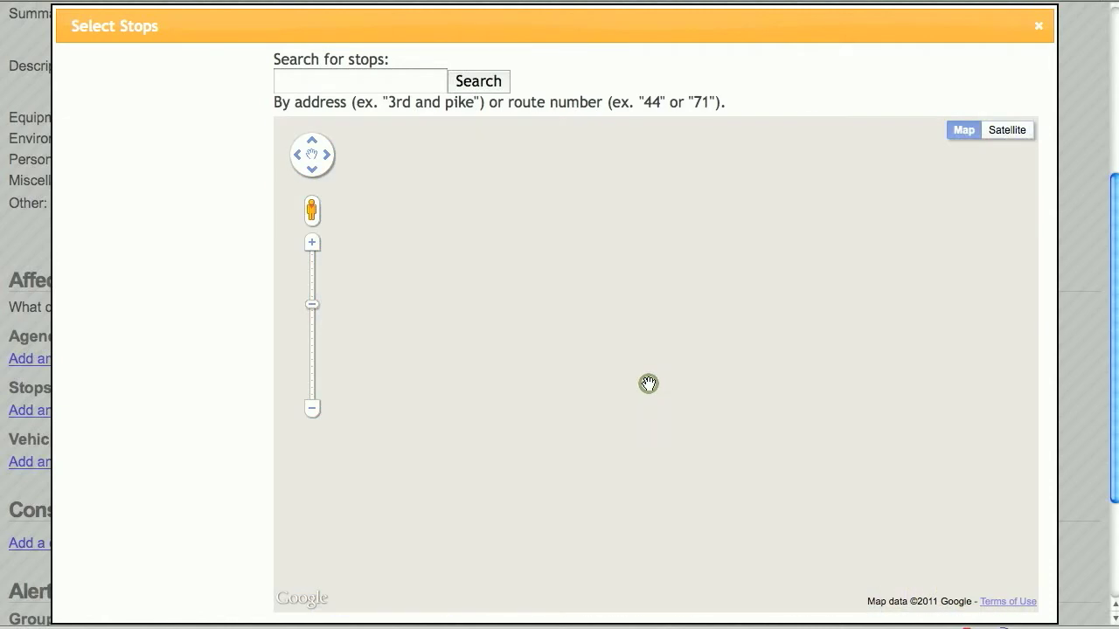
double_click(648, 376)
double_click(648, 375)
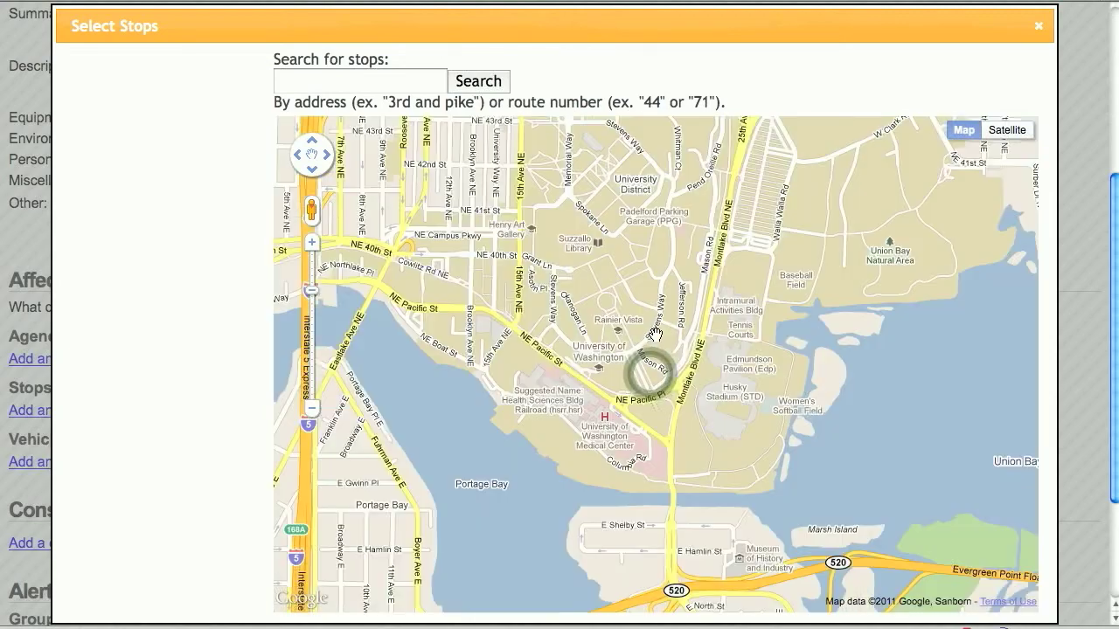
double_click(658, 292)
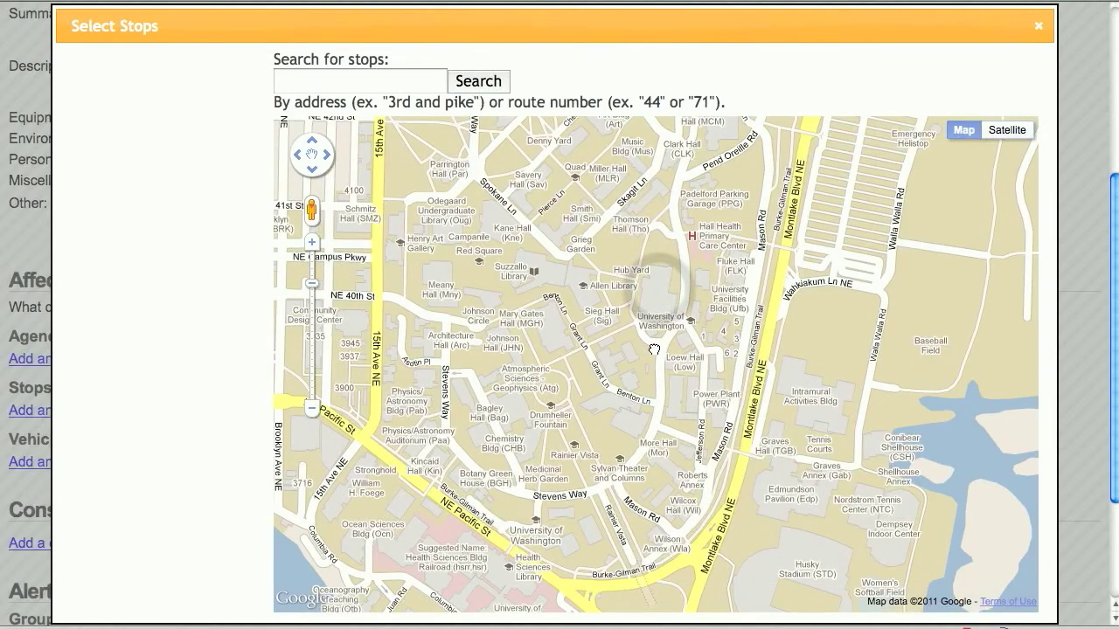
double_click(654, 348)
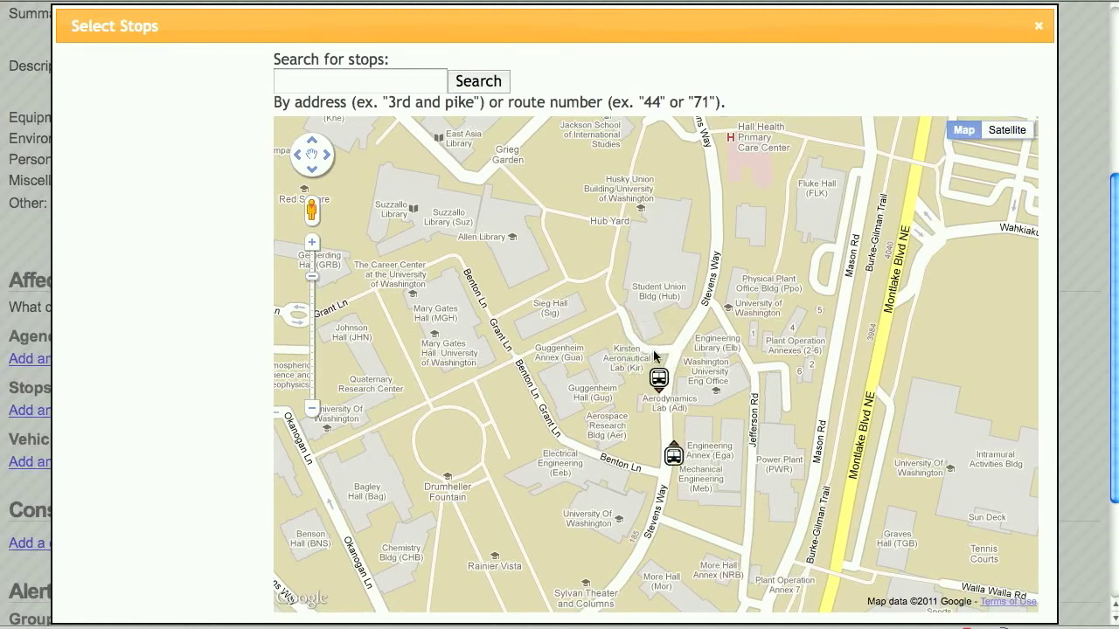
click(660, 380)
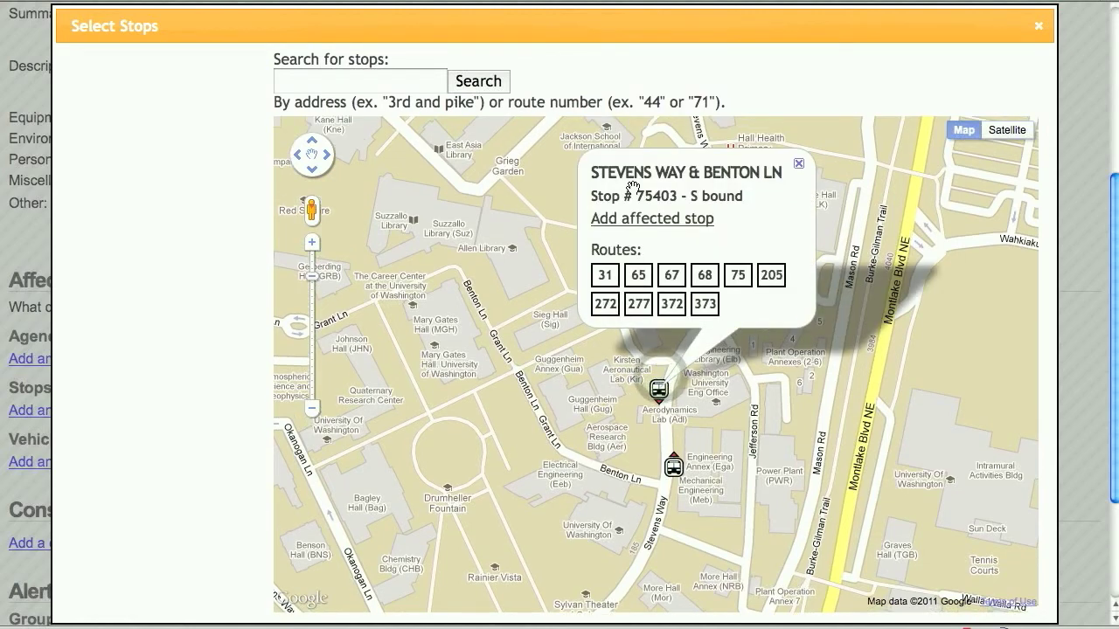
click(644, 220)
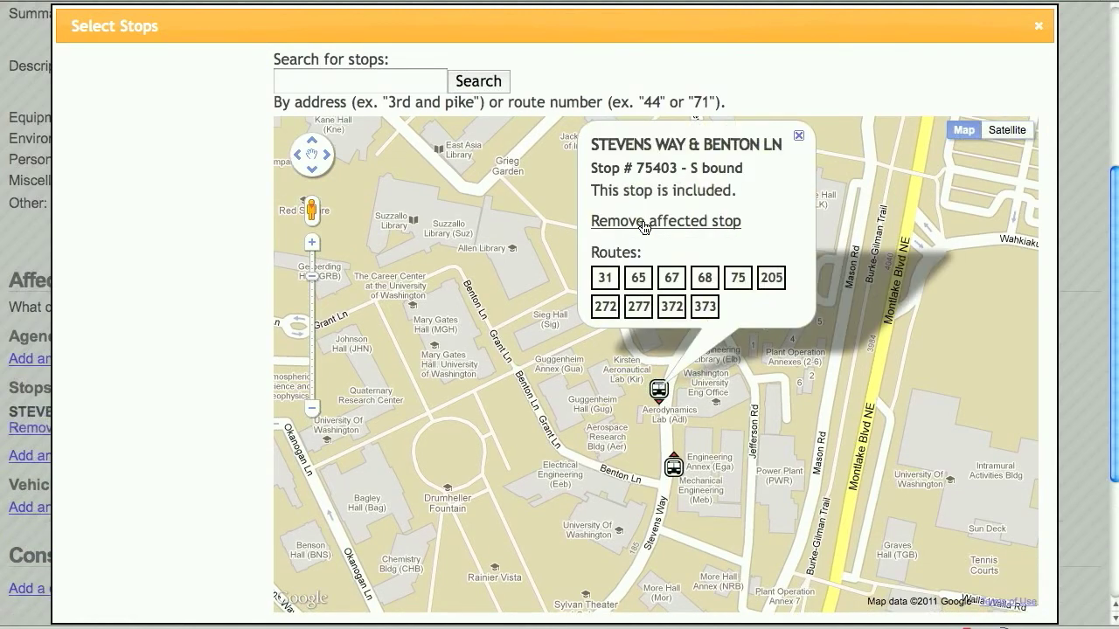
click(1037, 28)
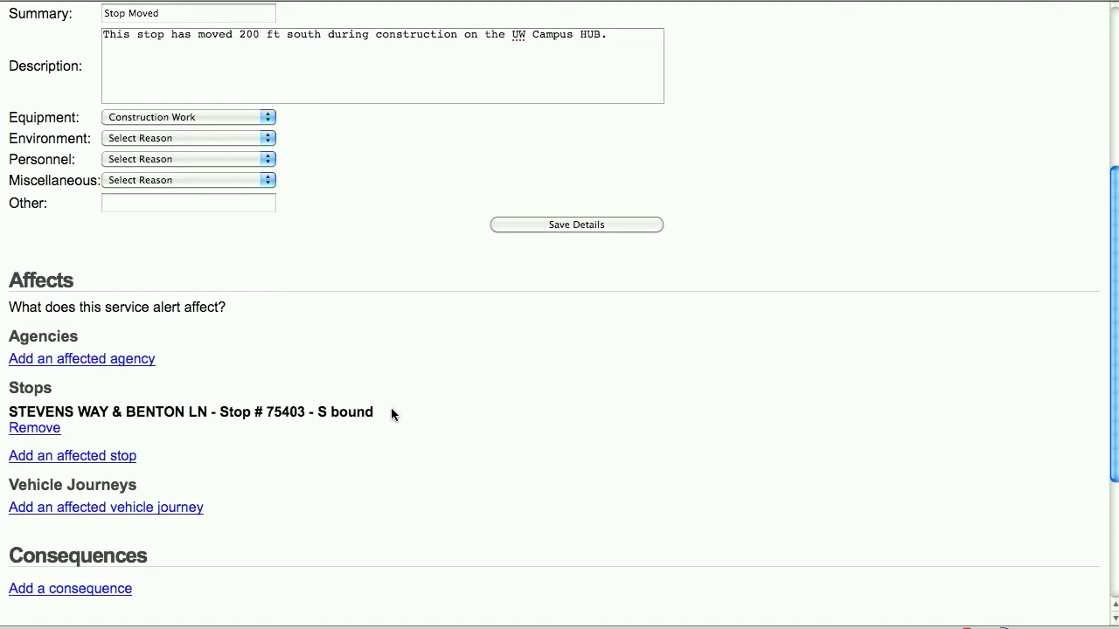
Make the Stop Moved alert visible and open it from the OneBusAway page for Stevens Way & Benton Ln
scroll(1115, 309, up, 5)
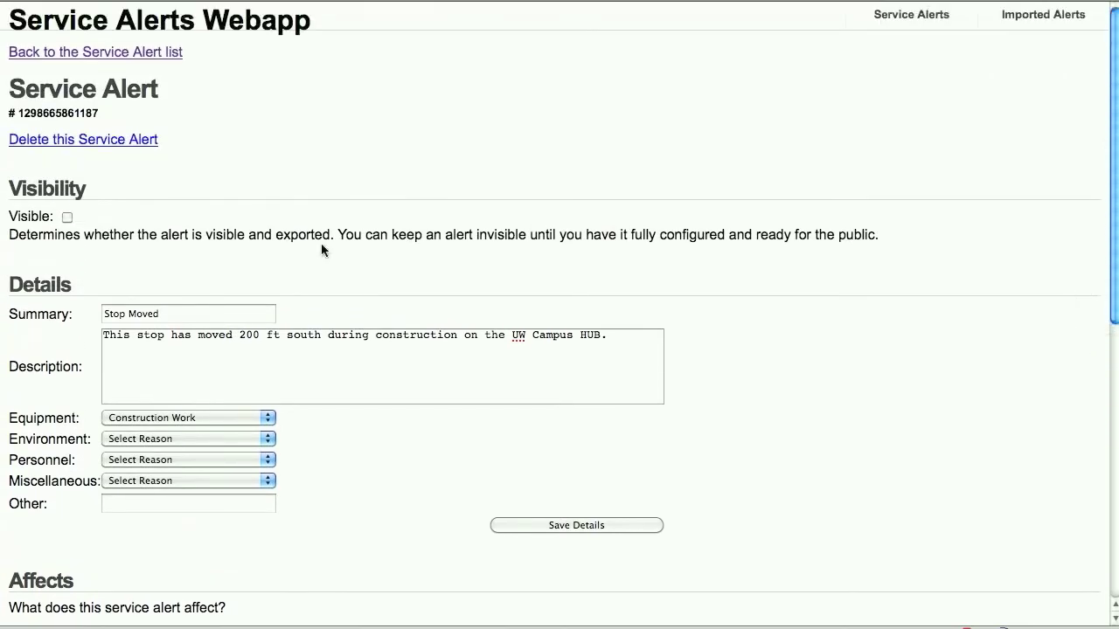
click(66, 217)
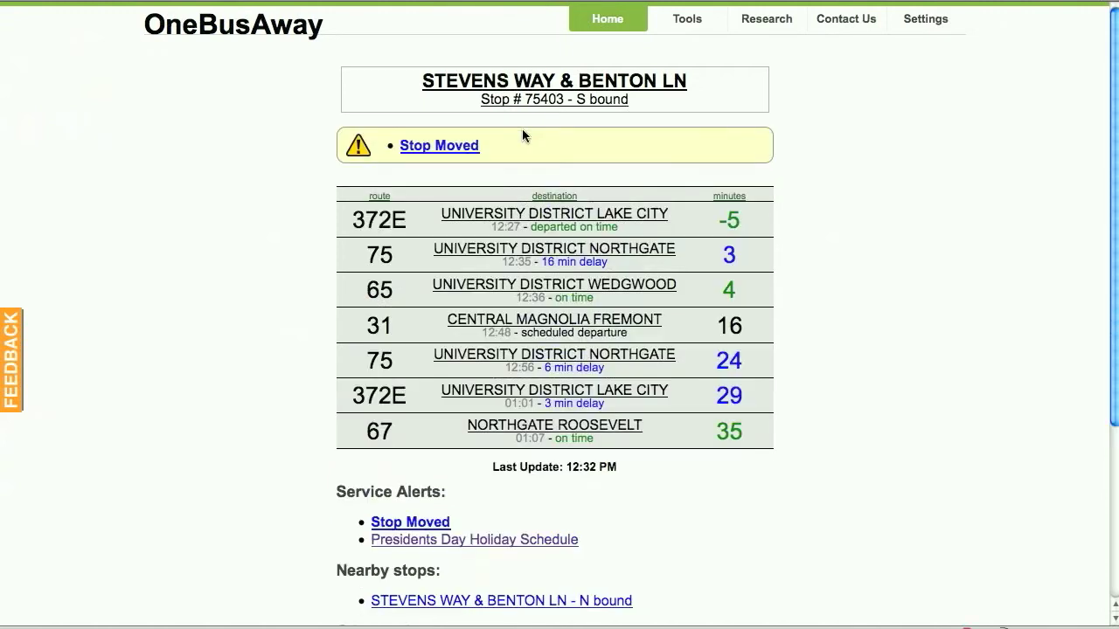
click(465, 149)
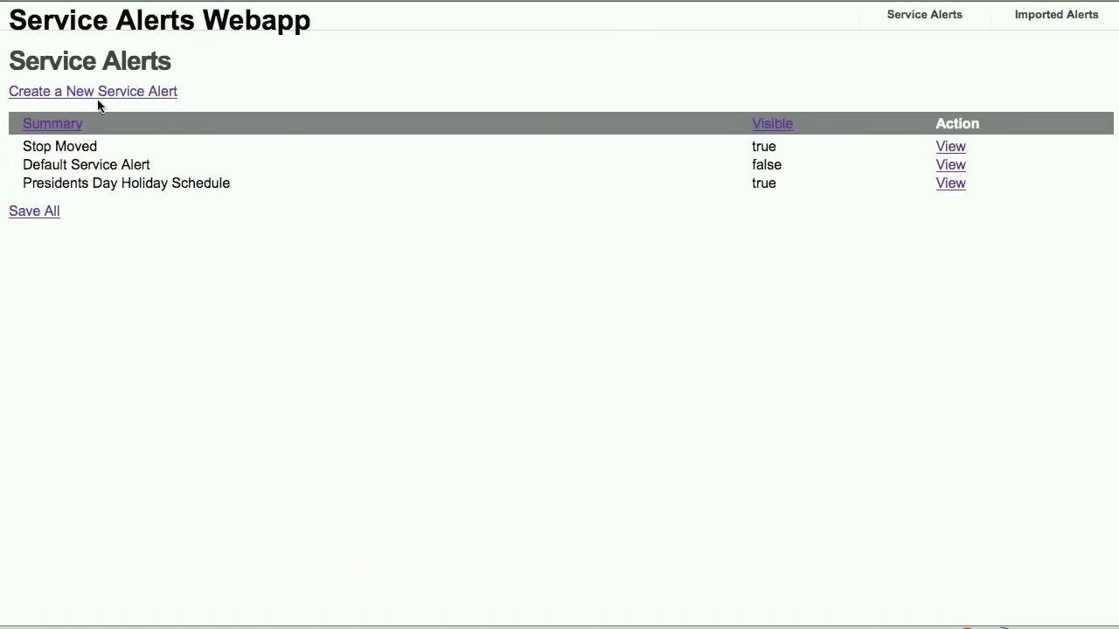
Create a service alert described as "During construction on 15th Ave NE between 45th and Pacific St, route 44 will be diverted onto University Ave, making all stops."
click(105, 100)
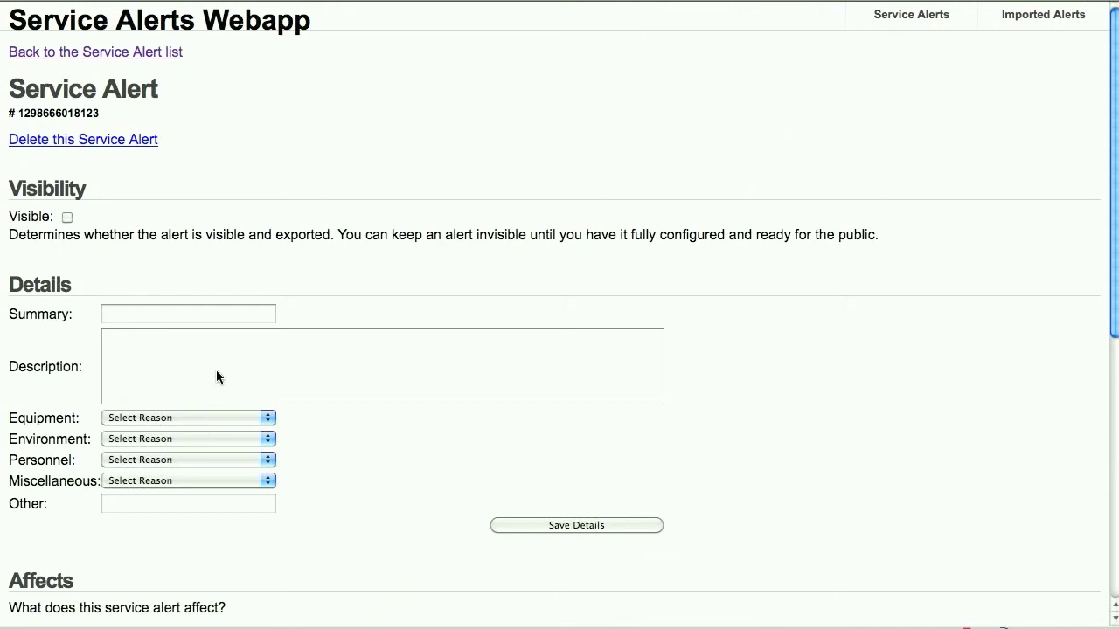
click(222, 365)
text(During construction on 15th Ave NE between 45th and Pacific St, route 44 will be diverted onto University Ave, making all stops.)
Set the alert's summary to "Route 44 Detour" and its equipment reason to Construction Work, and save the details
click(197, 316)
text(Route 44 )
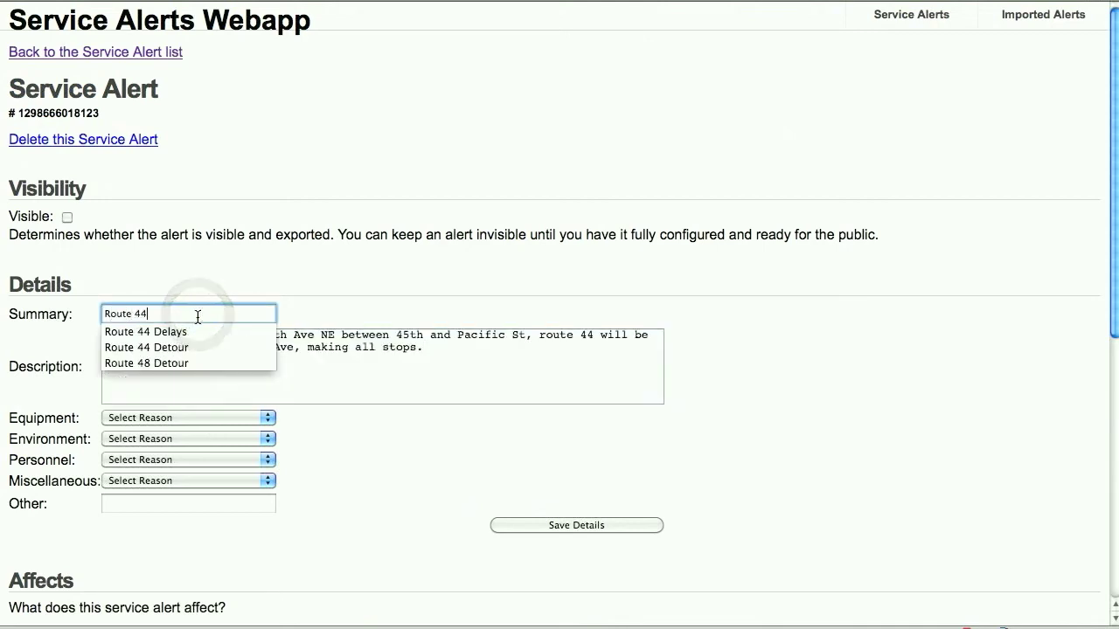
text(Deto)
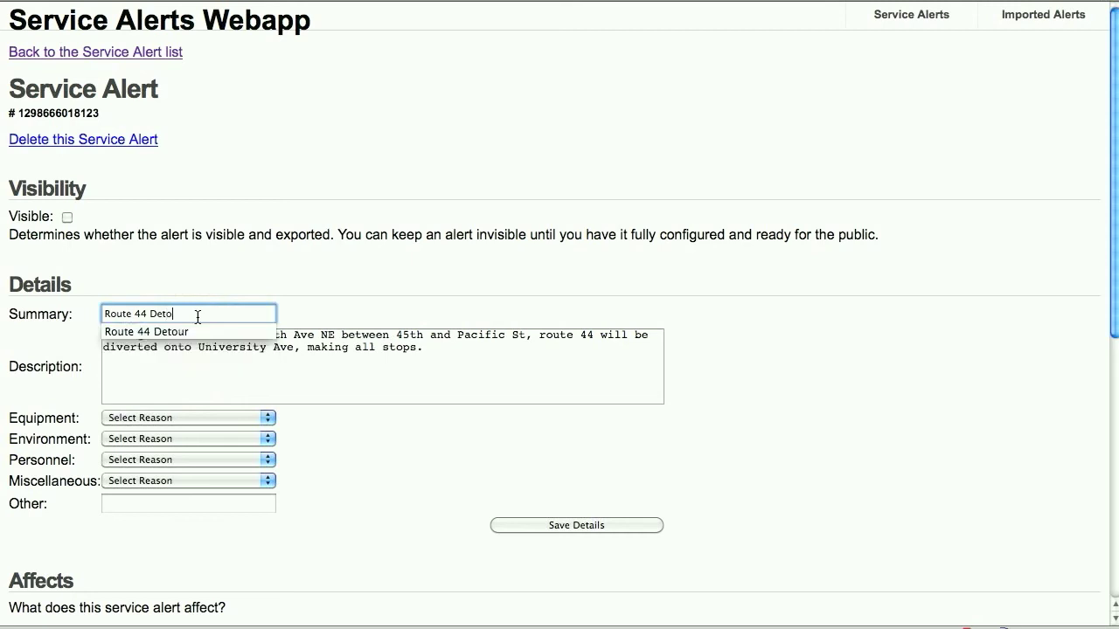
text(ur)
click(212, 418)
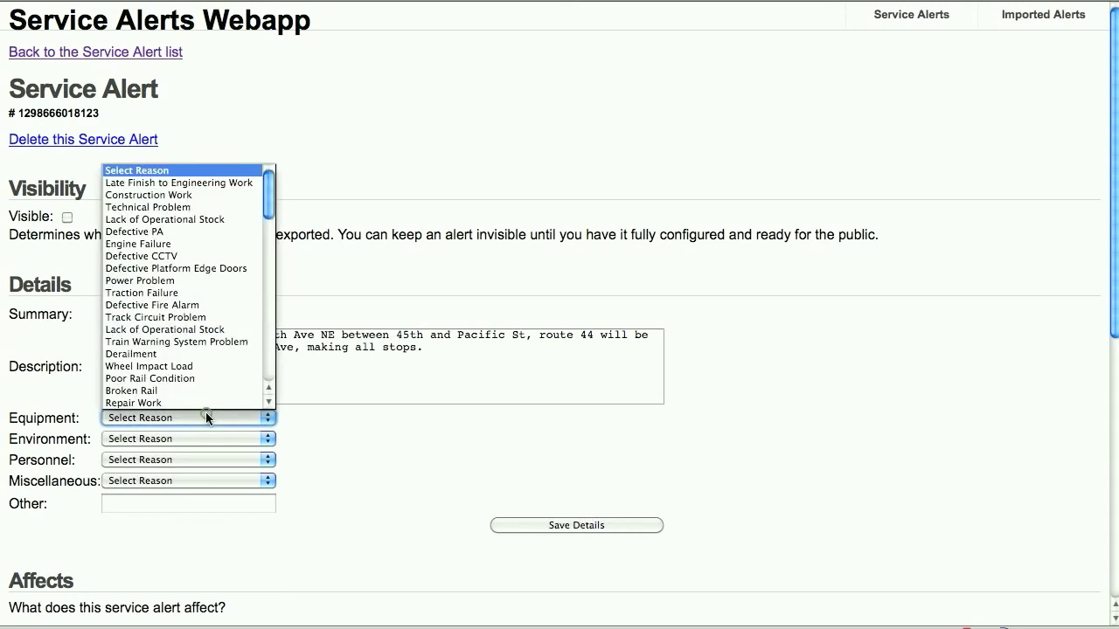
click(183, 198)
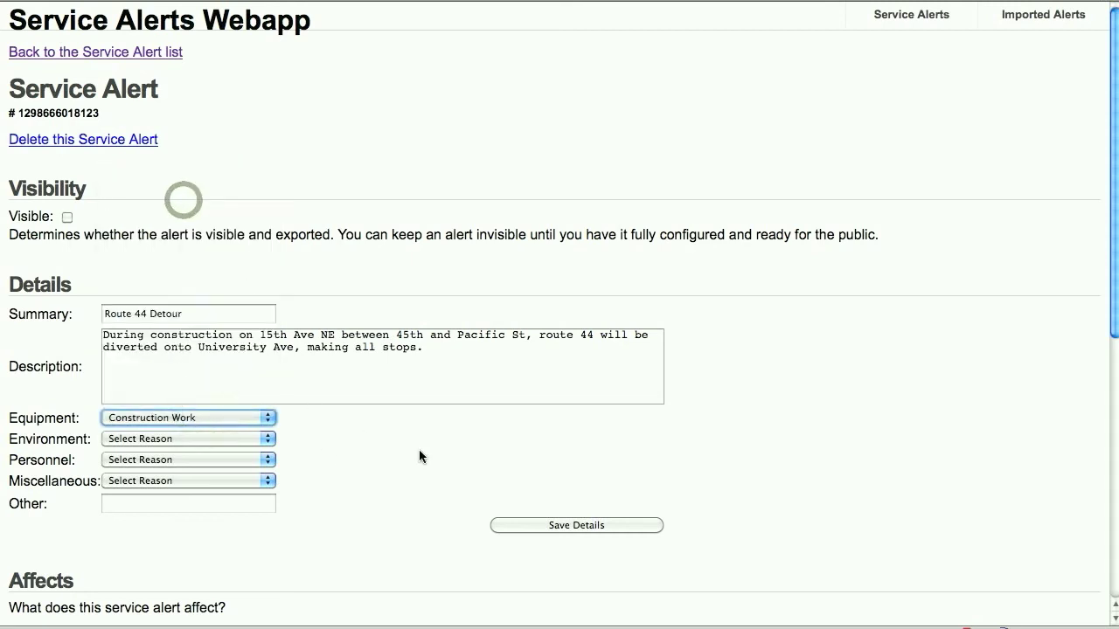
click(543, 525)
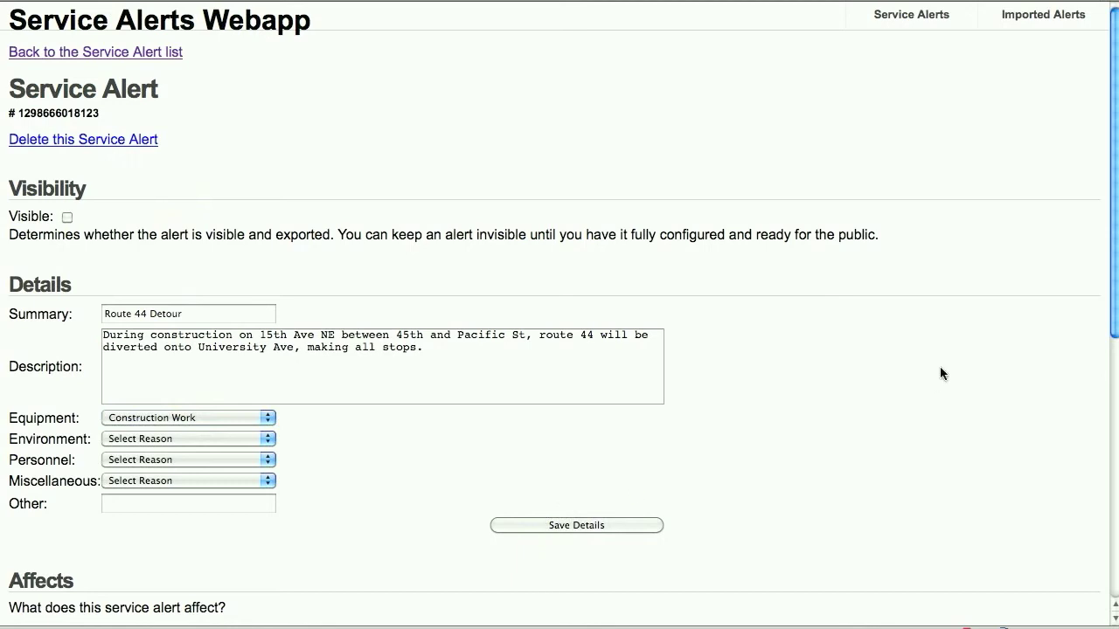
Find Metro Transit route 44 and add the whole route as an affected vehicle journey
drag(1113, 221, 1113, 407)
click(167, 418)
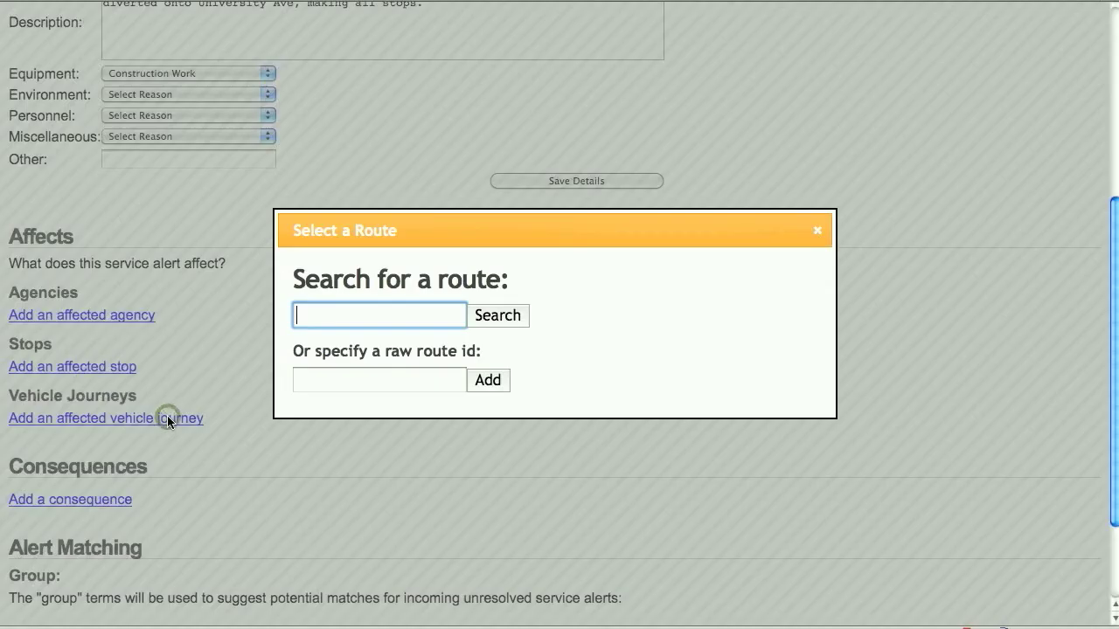
text(44)
click(488, 315)
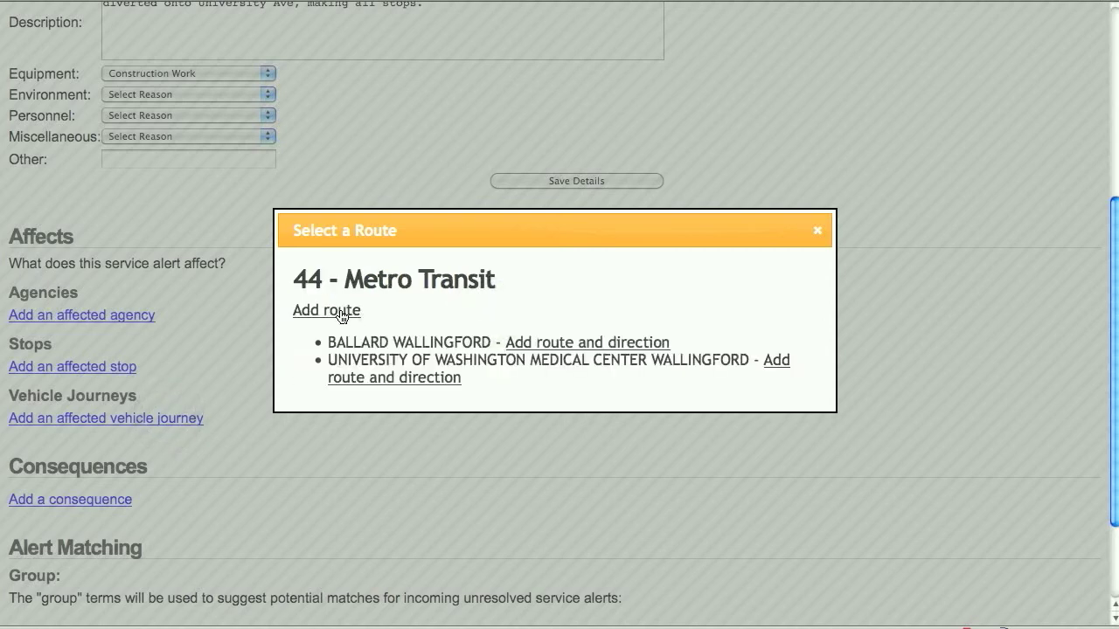
click(341, 313)
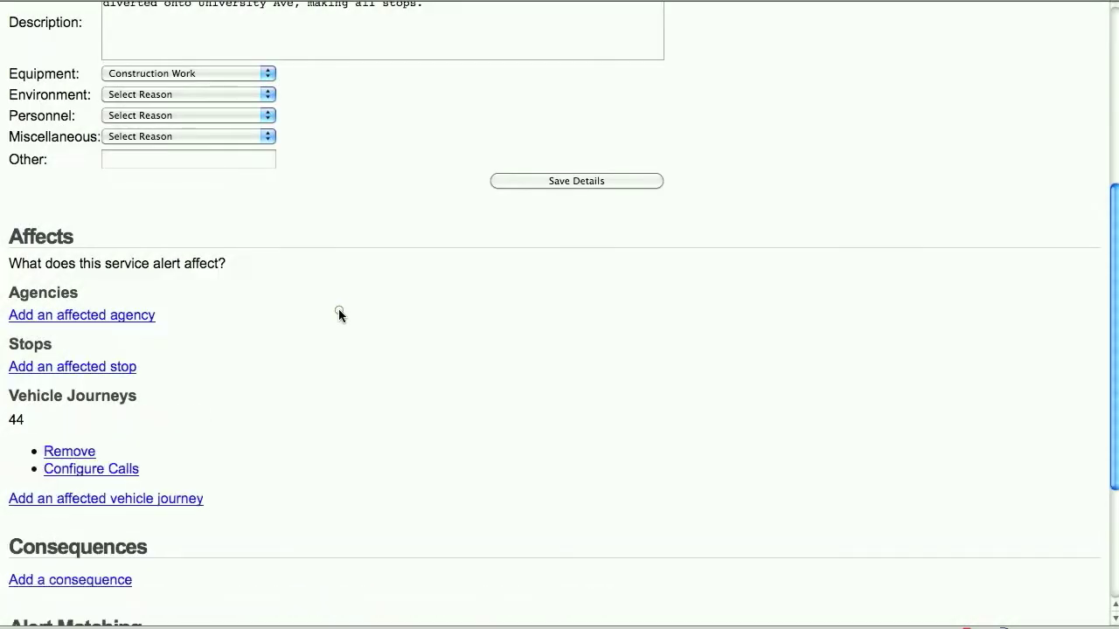
Configure route 44's calls to include the southbound 15th Ave NE & NE Campus Pkwy stop (# 10914) as an affected stop
click(128, 469)
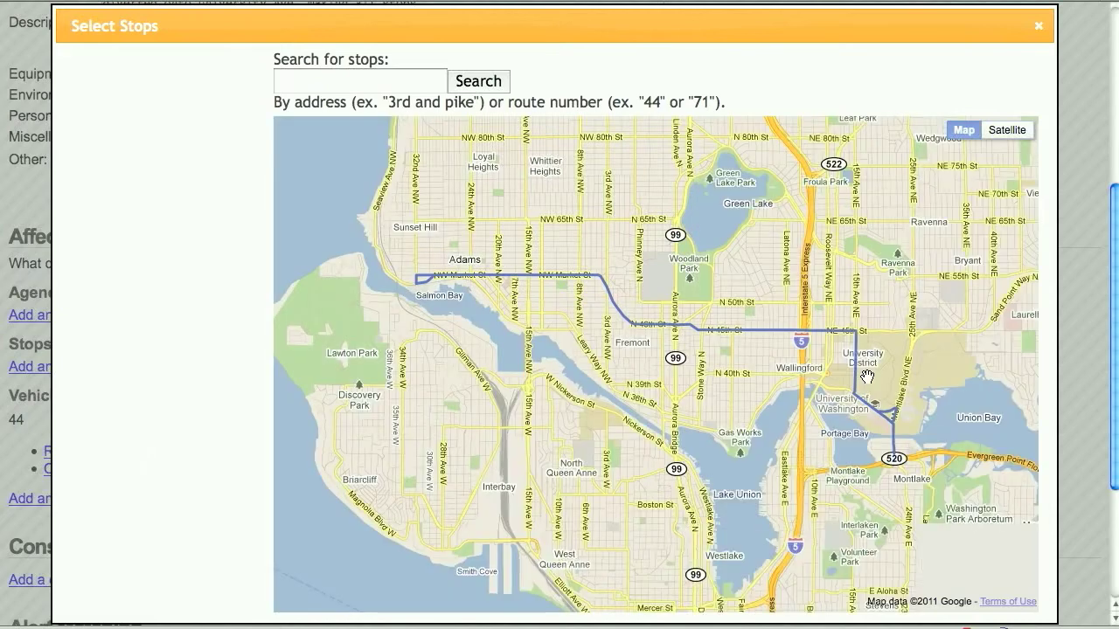
double_click(870, 367)
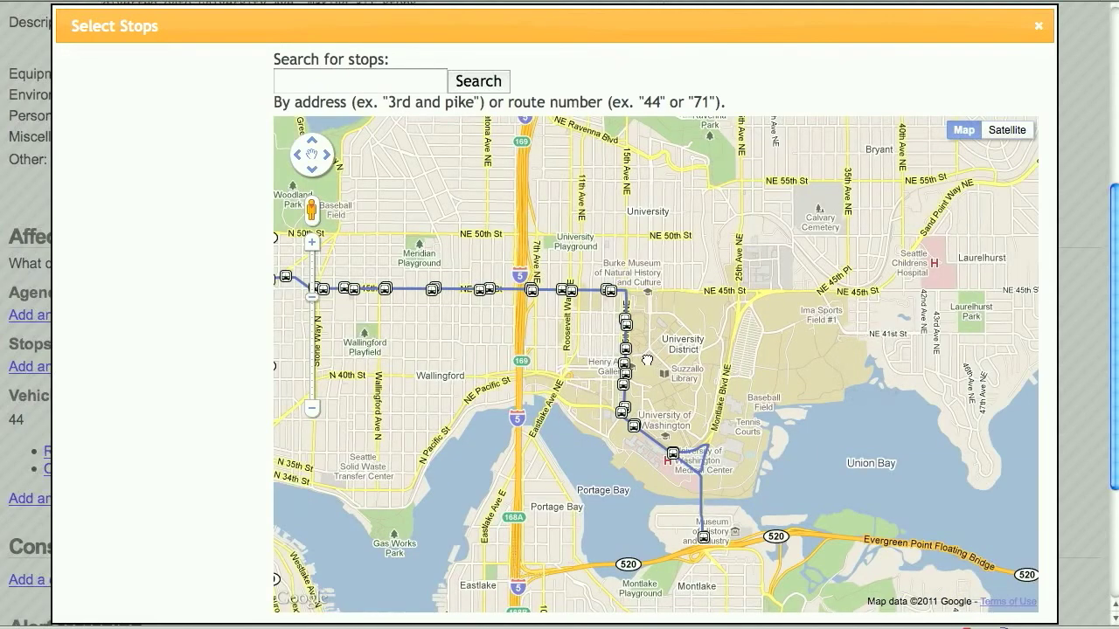
double_click(647, 358)
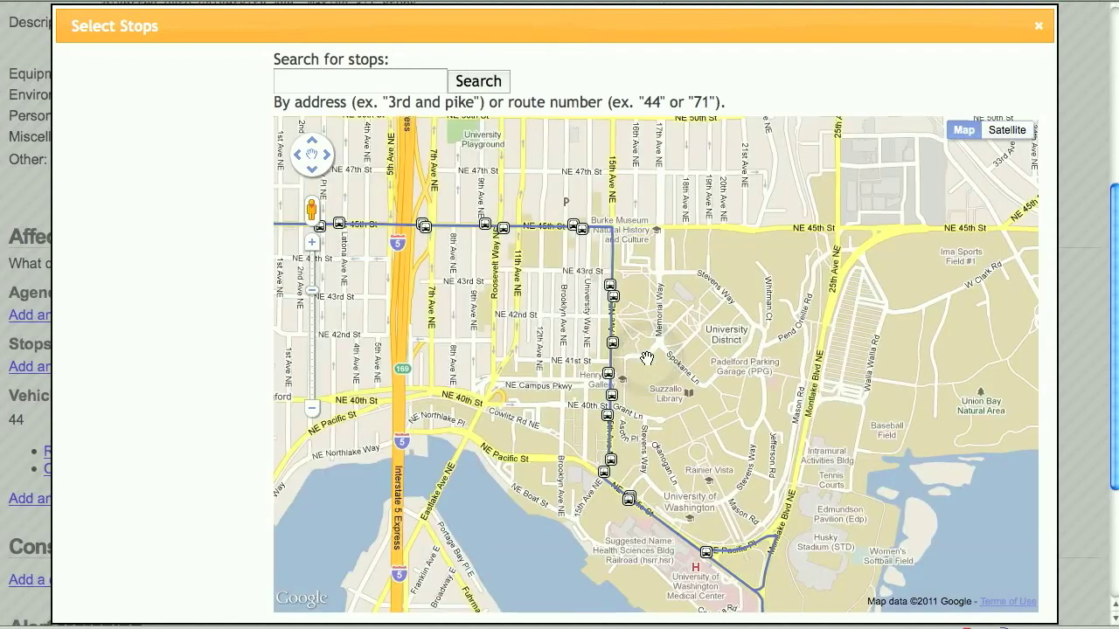
click(606, 375)
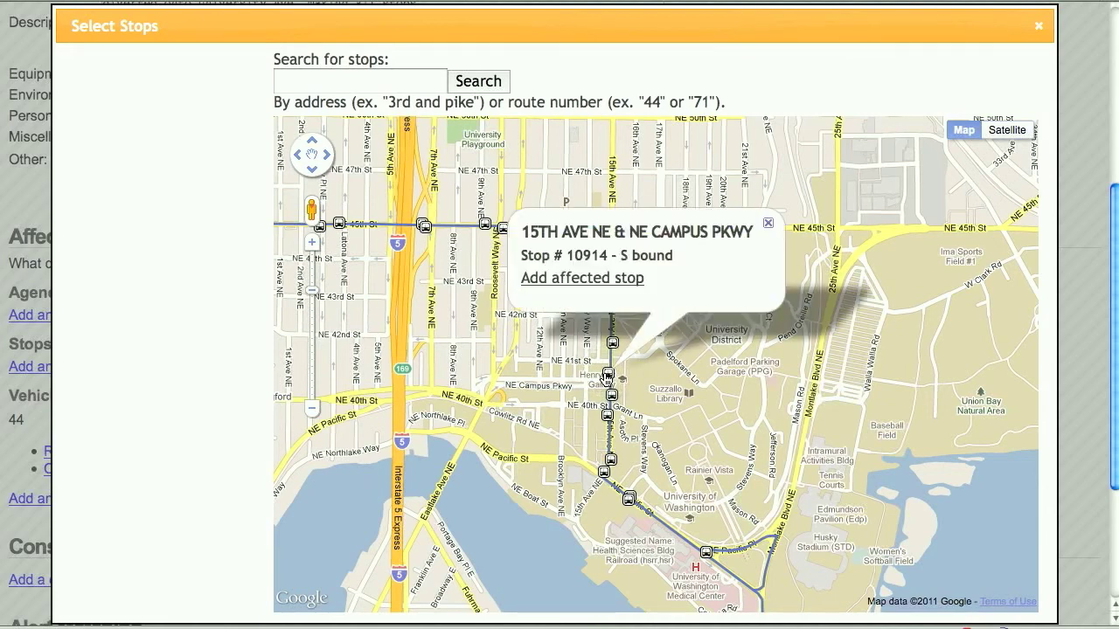
click(602, 280)
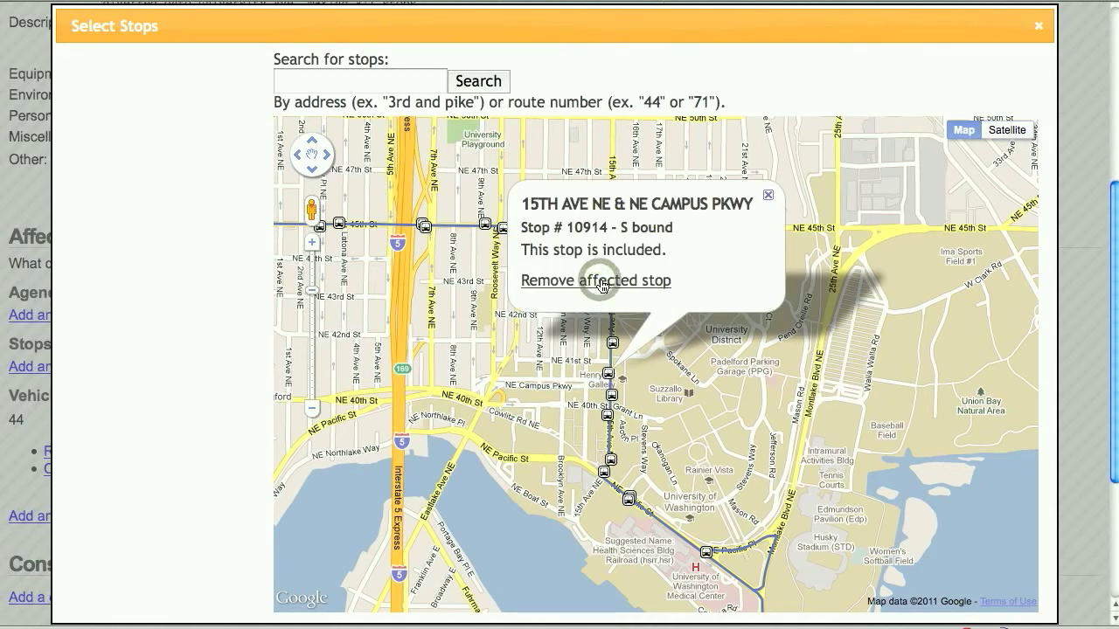
click(768, 199)
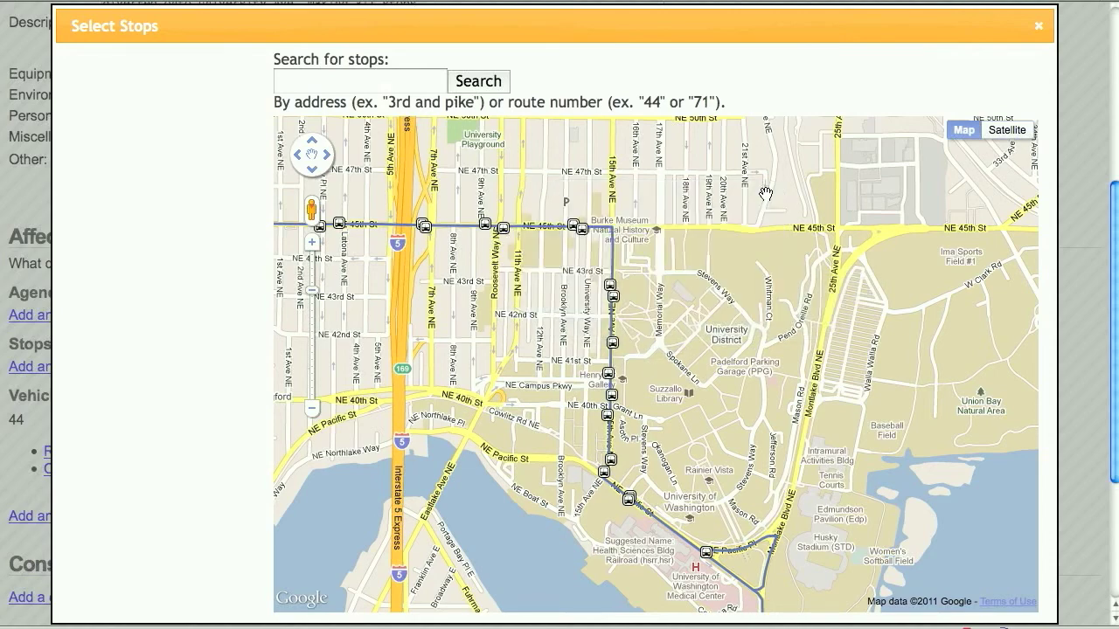
click(1036, 29)
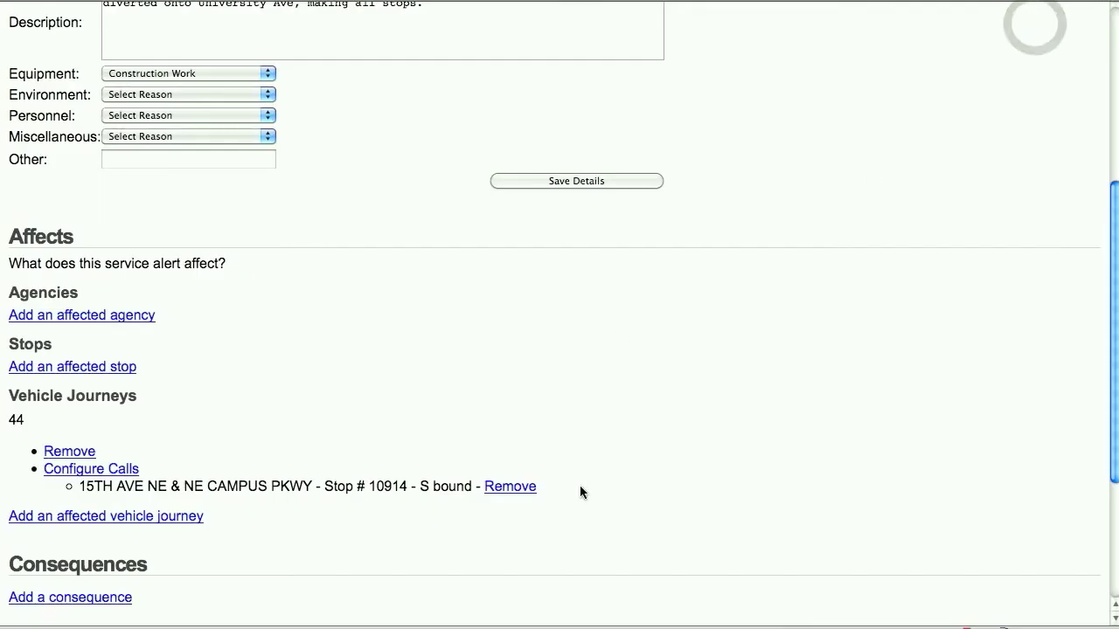
Start a new consequence for the alert with the condition Diverted
click(85, 602)
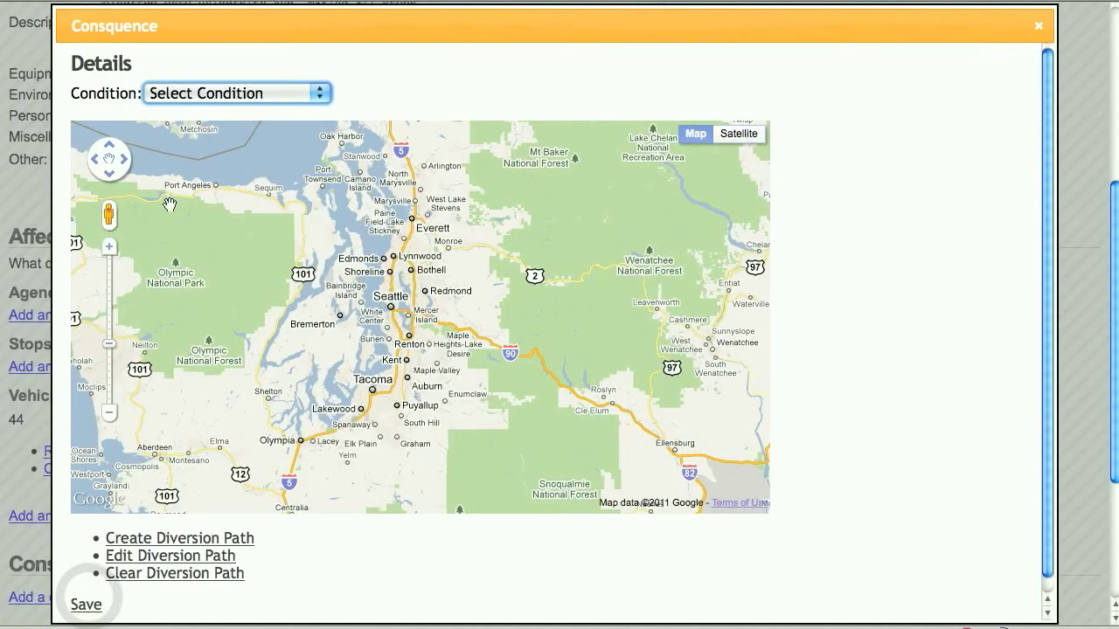
click(215, 94)
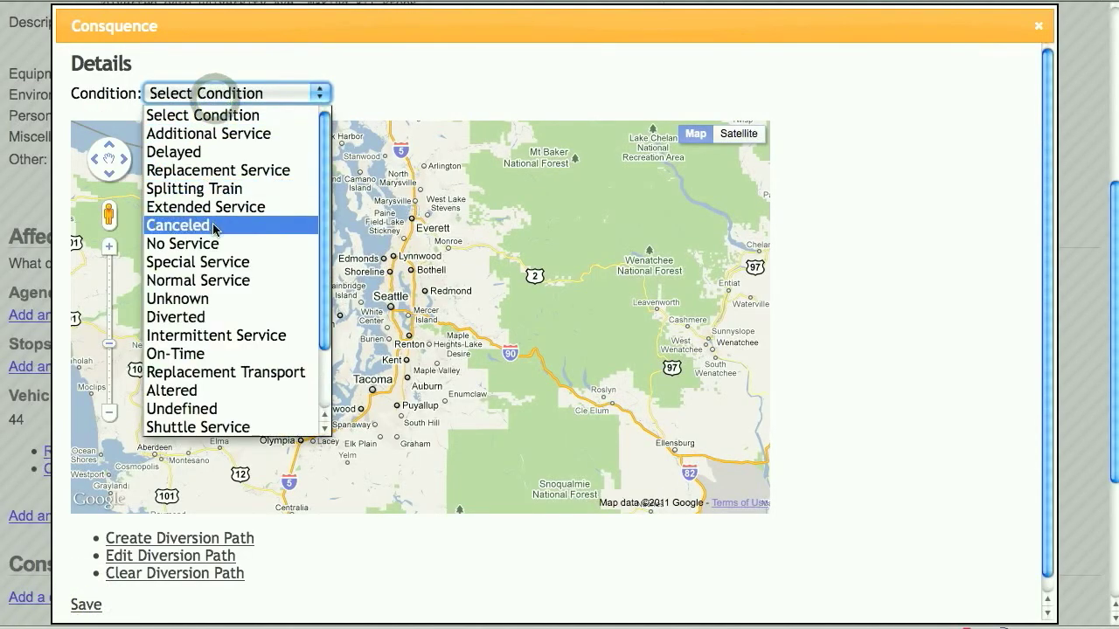
click(222, 315)
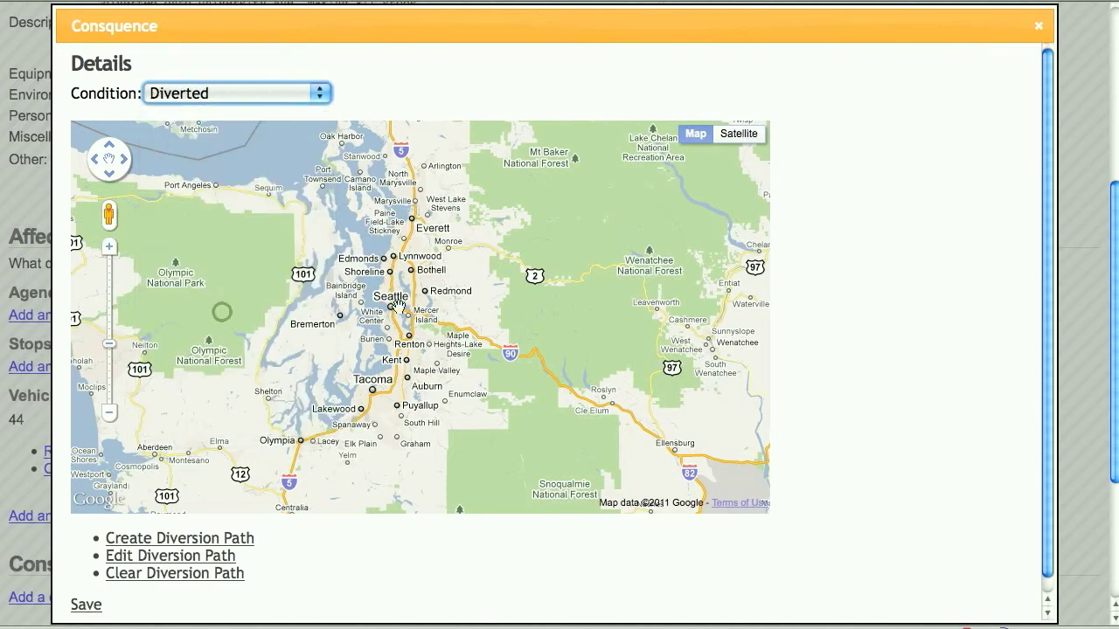
Draw a diversion path along University Way NE from NE 45th St to NE Pacific St, ending at 15th Ave NE, and save the consequence
double_click(393, 306)
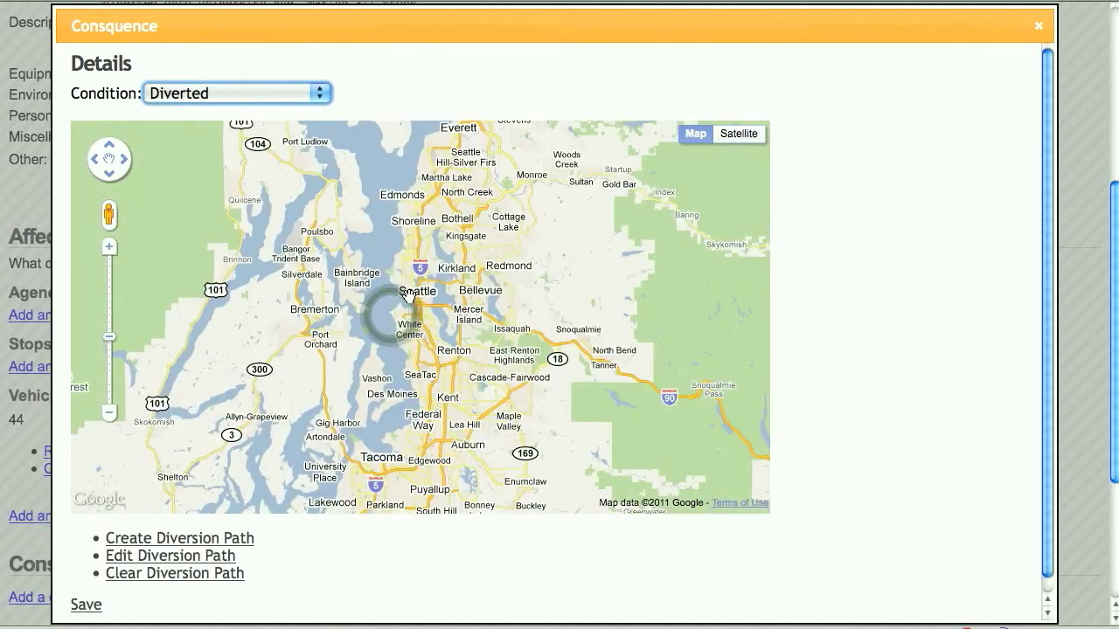
double_click(417, 303)
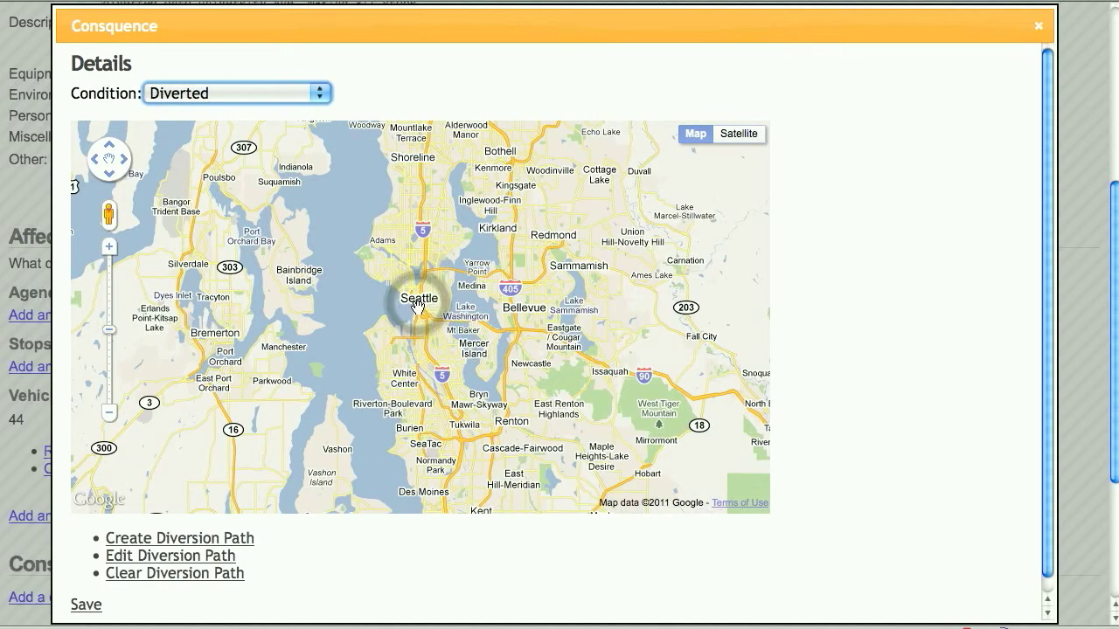
double_click(419, 304)
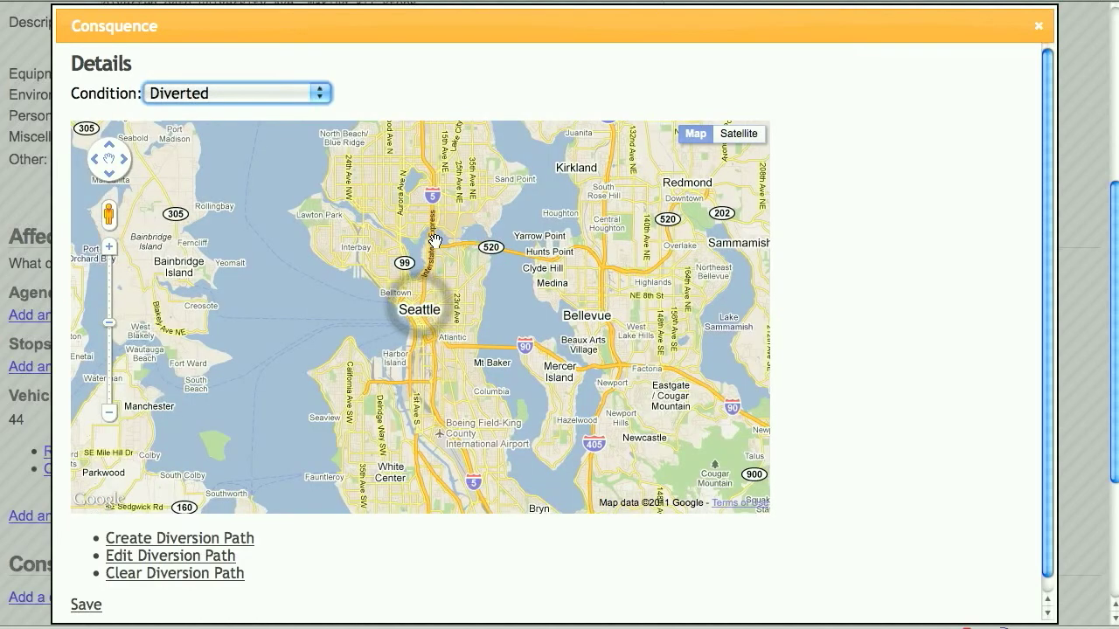
double_click(442, 224)
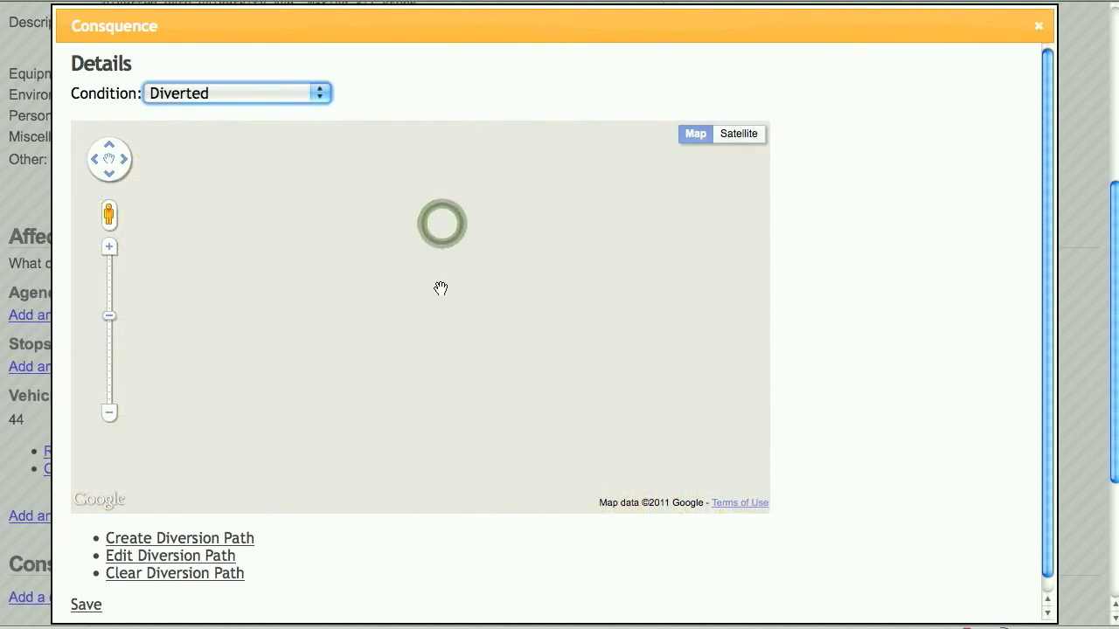
double_click(430, 315)
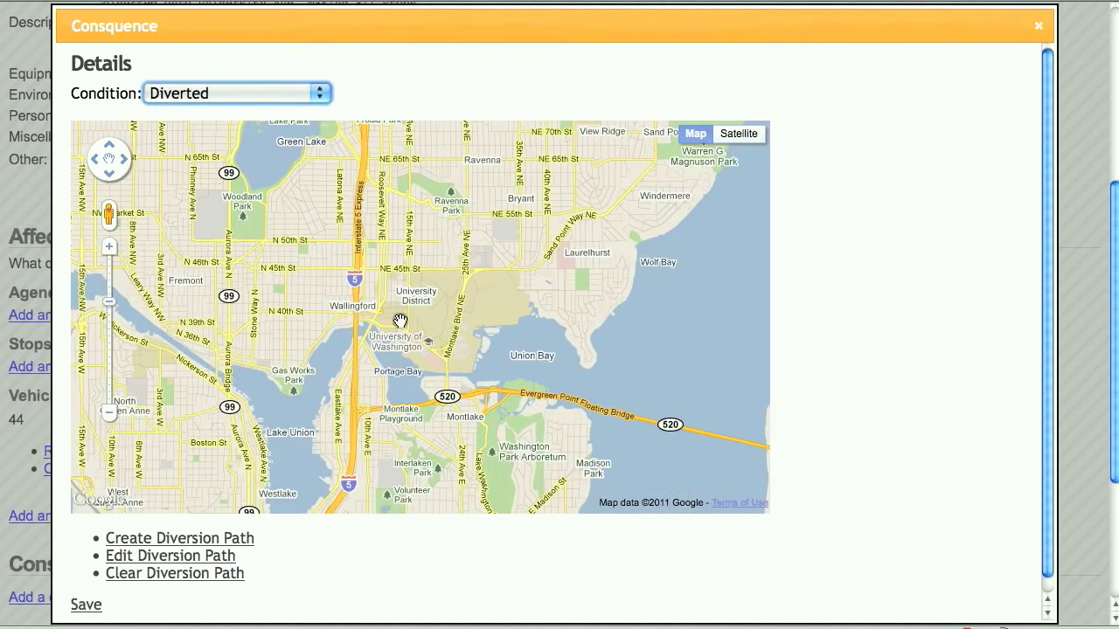
double_click(400, 321)
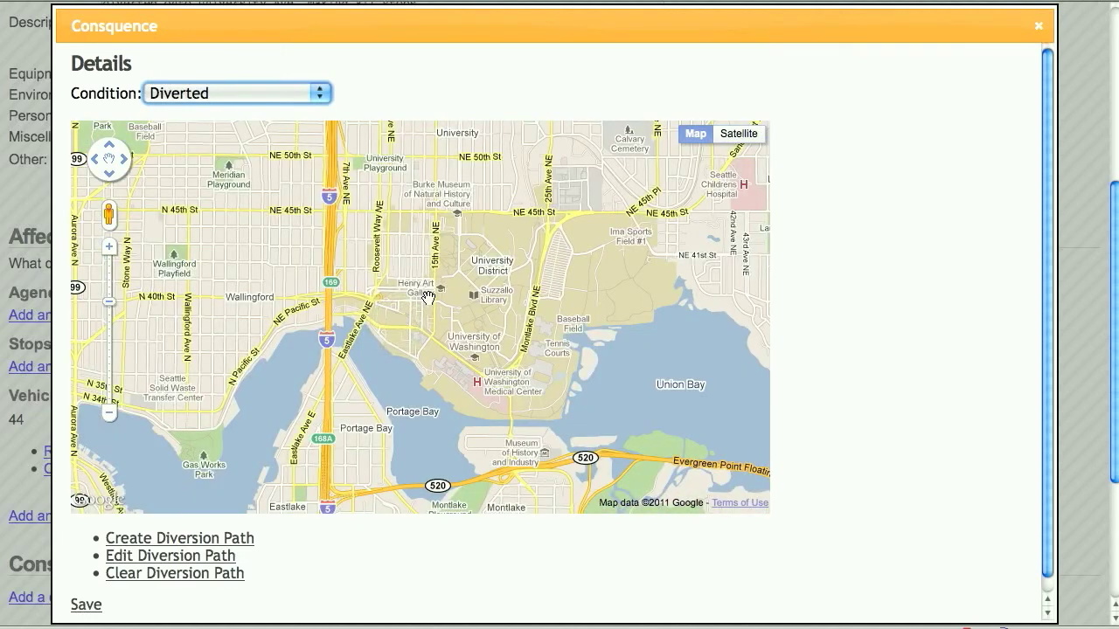
double_click(429, 298)
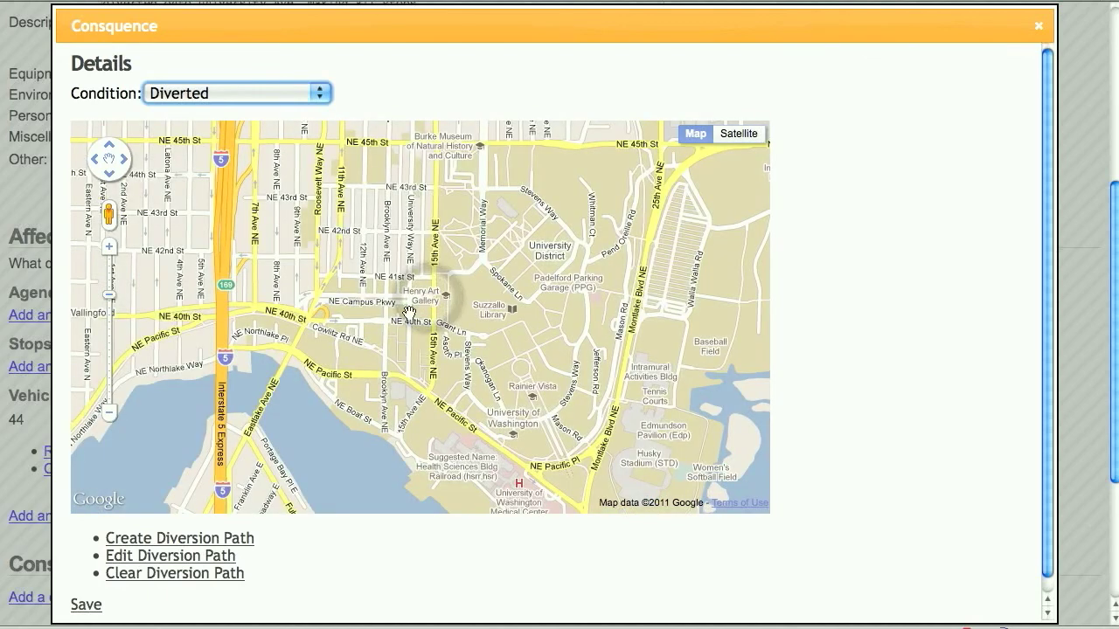
click(221, 544)
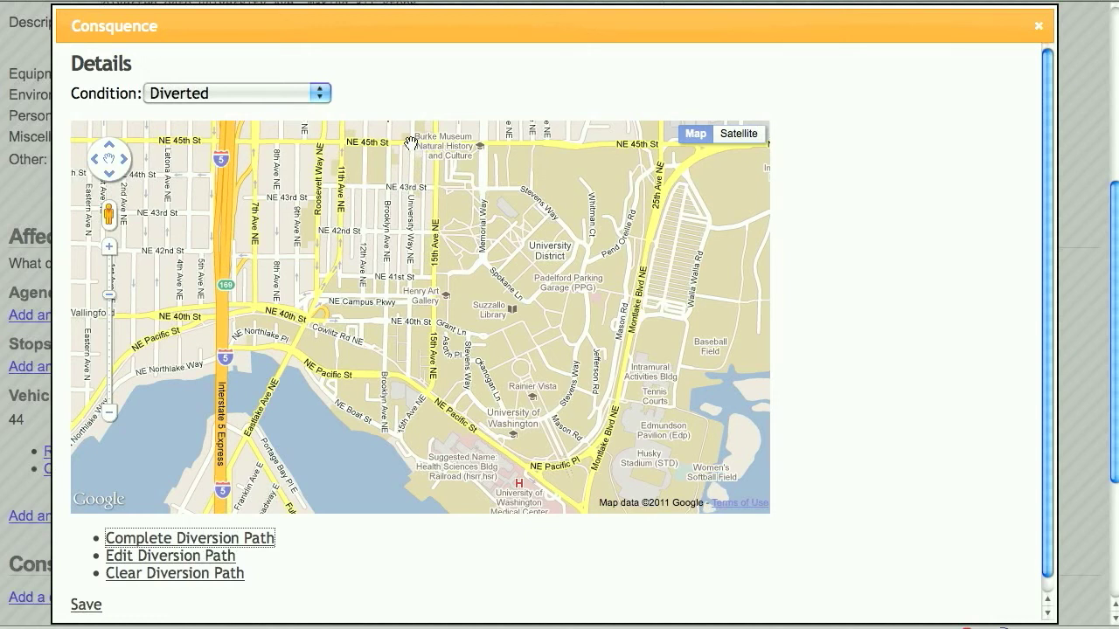
click(410, 384)
click(426, 396)
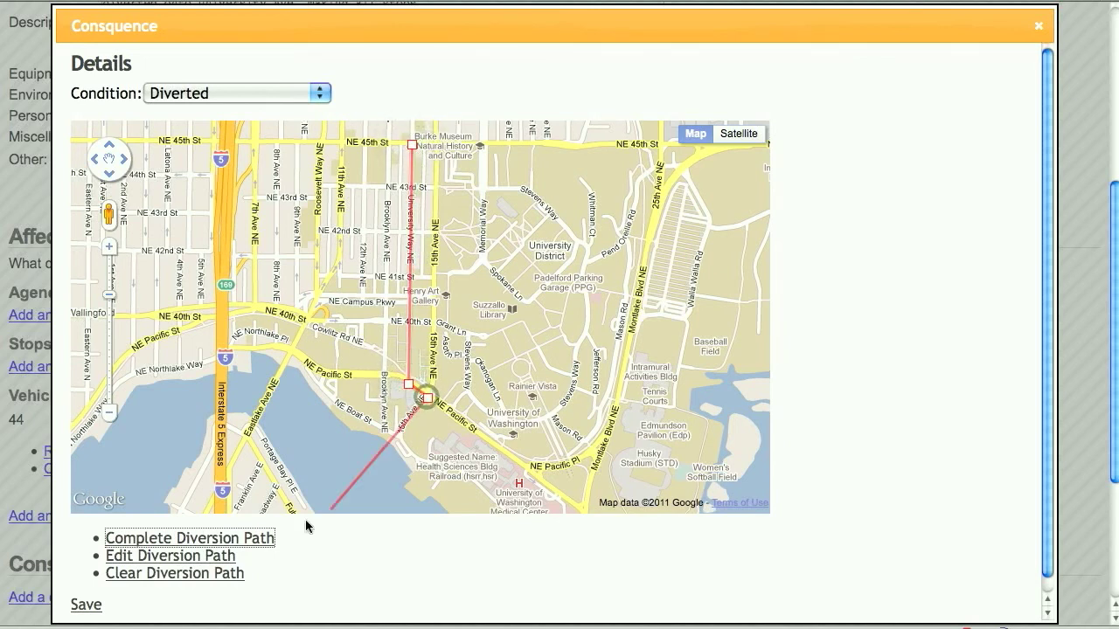
click(226, 538)
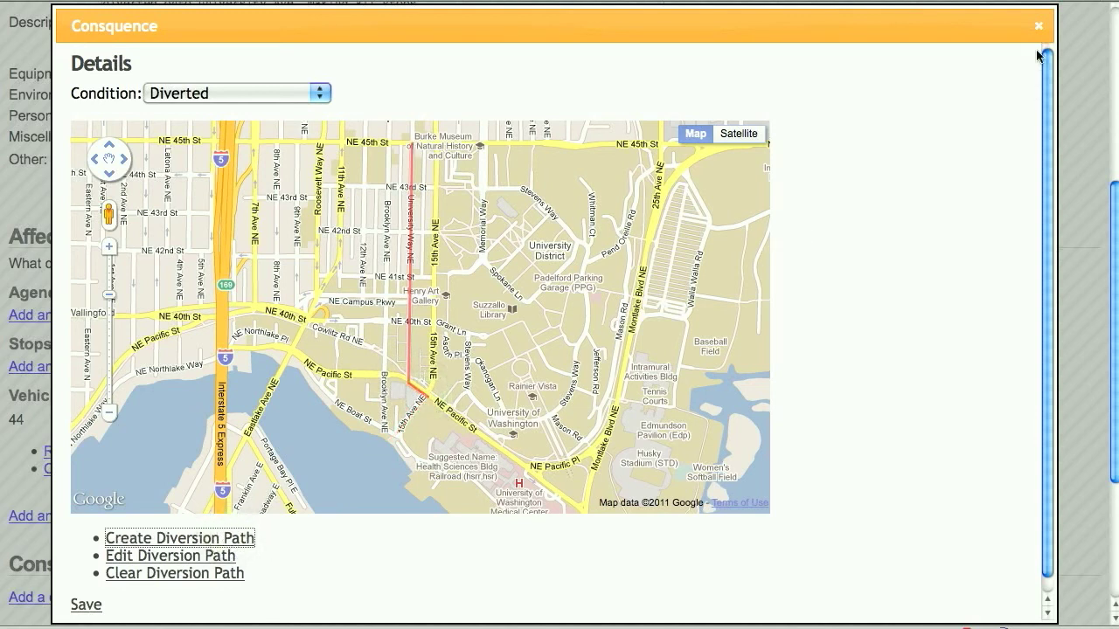
click(93, 604)
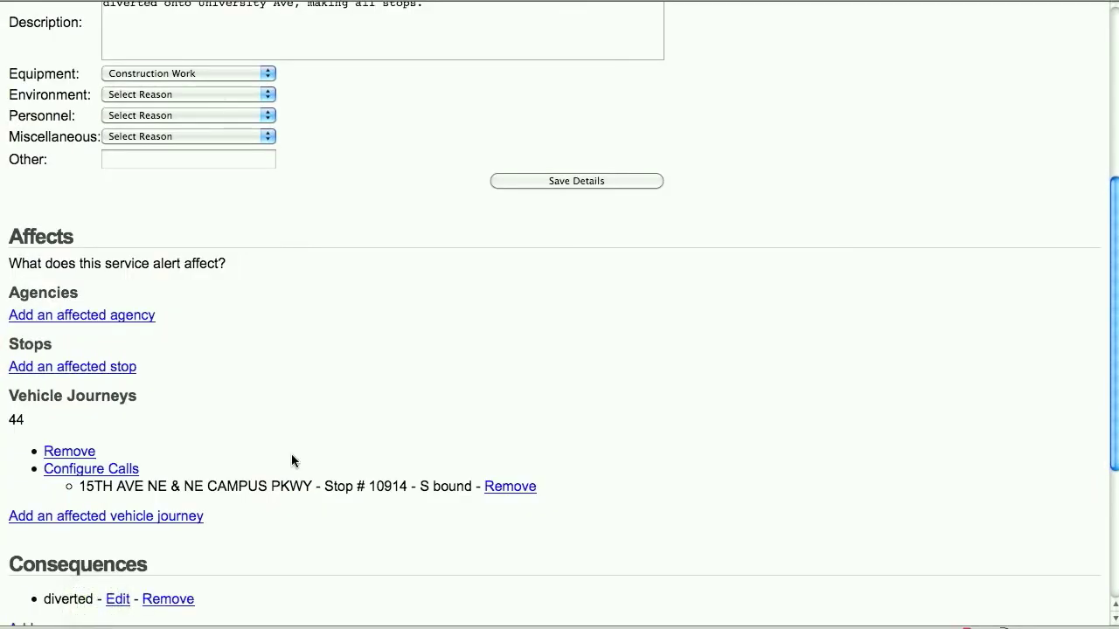
Make the Route 44 Detour alert visible and open it from route 44's arrival on the OneBusAway page for 15th Ave NE & NE Campus Pkwy
scroll(291, 454, up, 5)
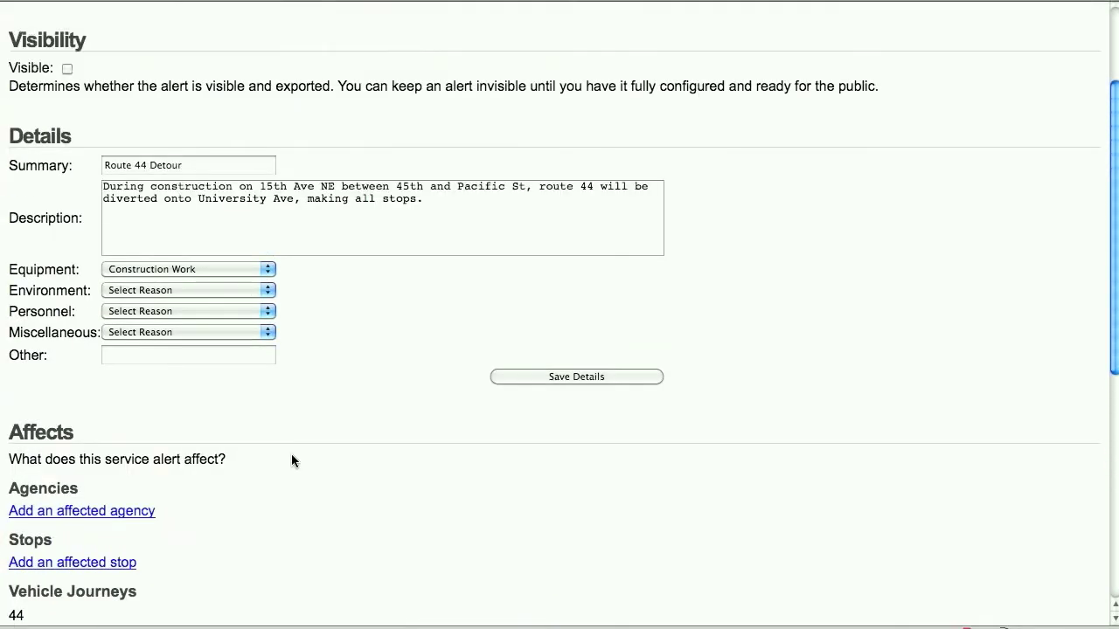
click(67, 124)
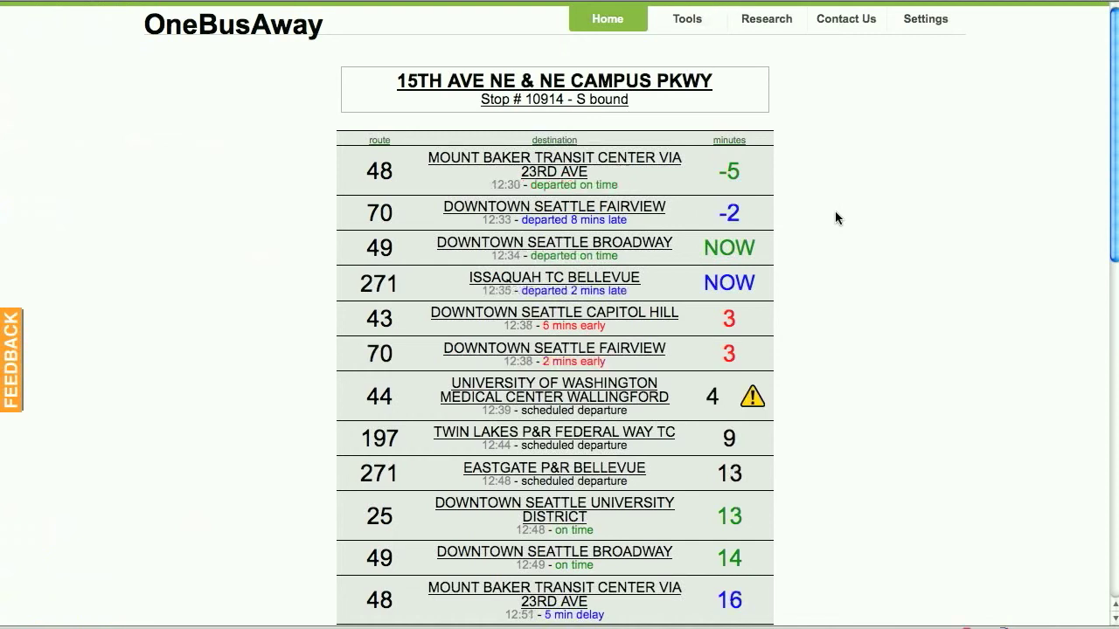
click(759, 397)
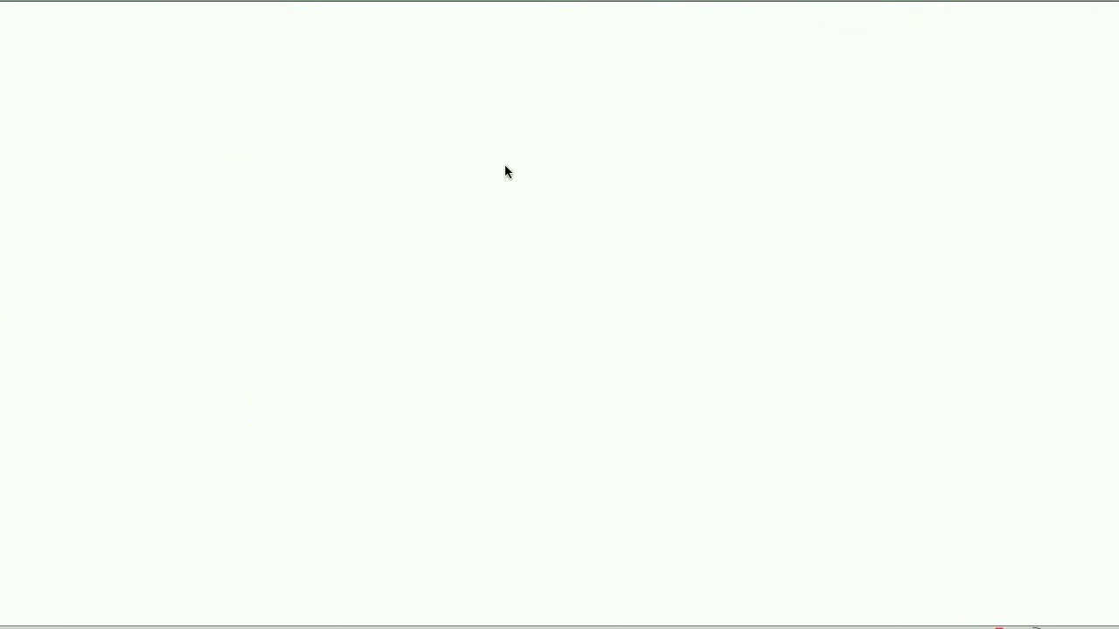
Switch to OneBusAway in the iPhone simulator and open the northbound Stevens Way & Benton Ln stop from the map
key(super+Tab)
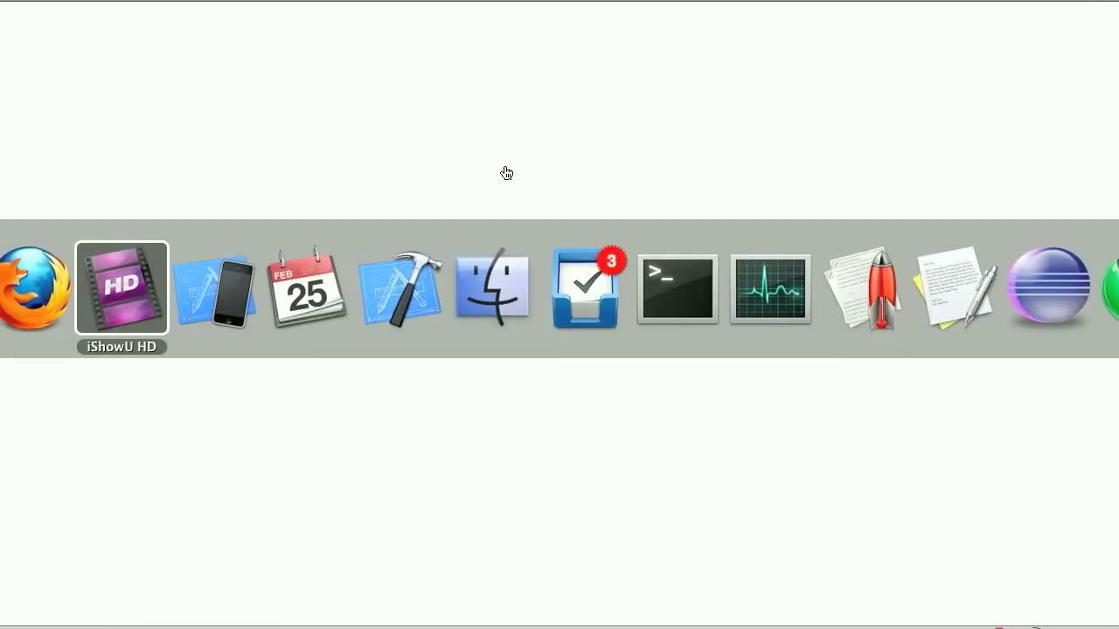
key(super+Tab)
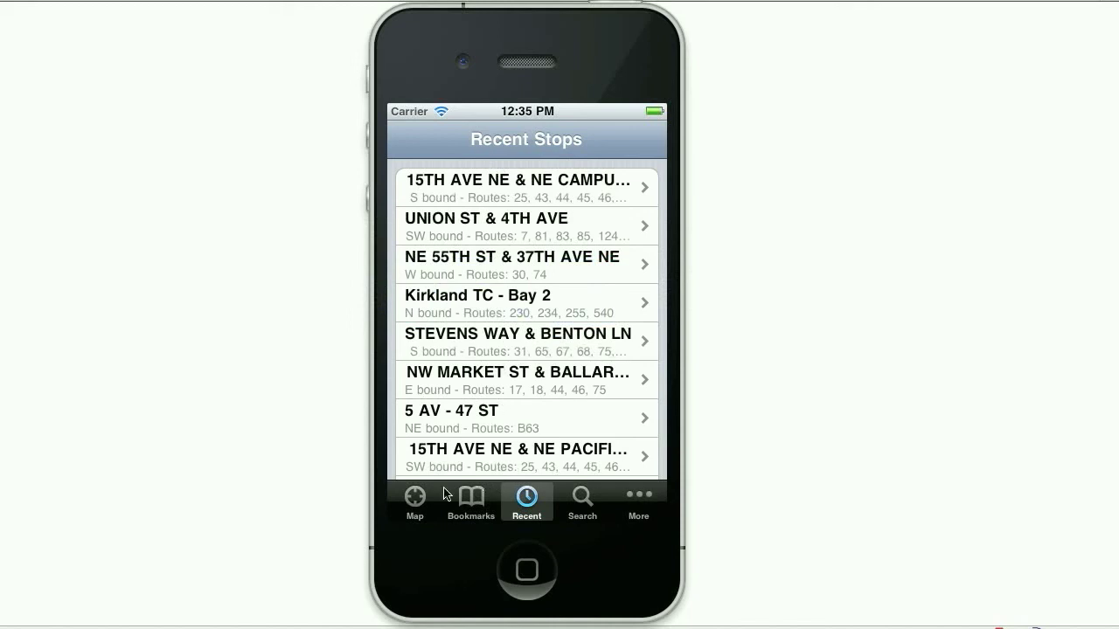
click(417, 498)
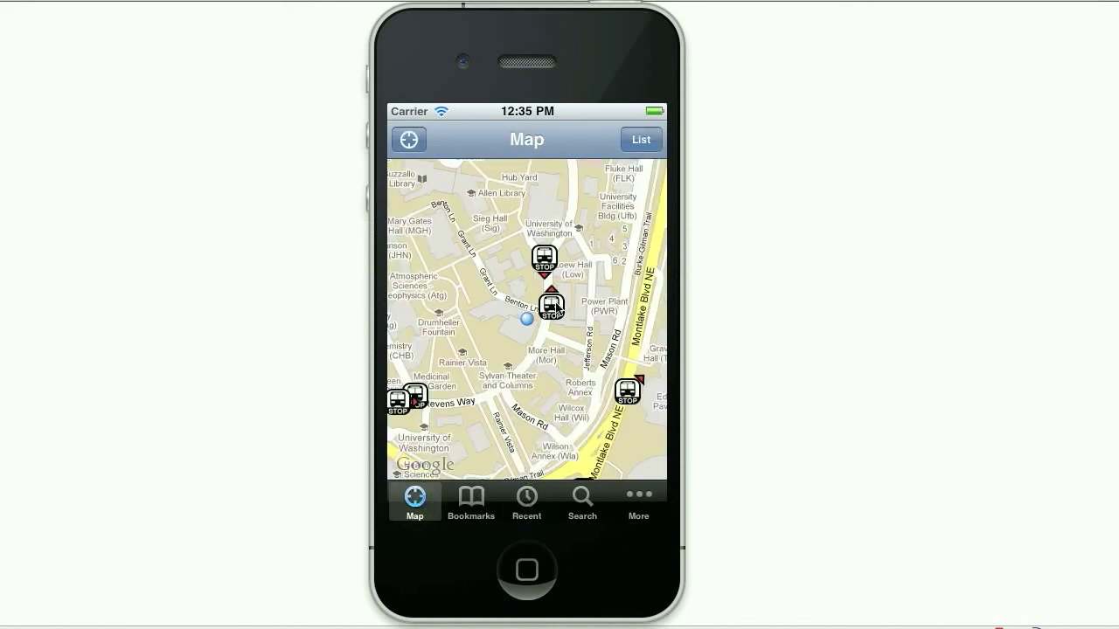
click(552, 306)
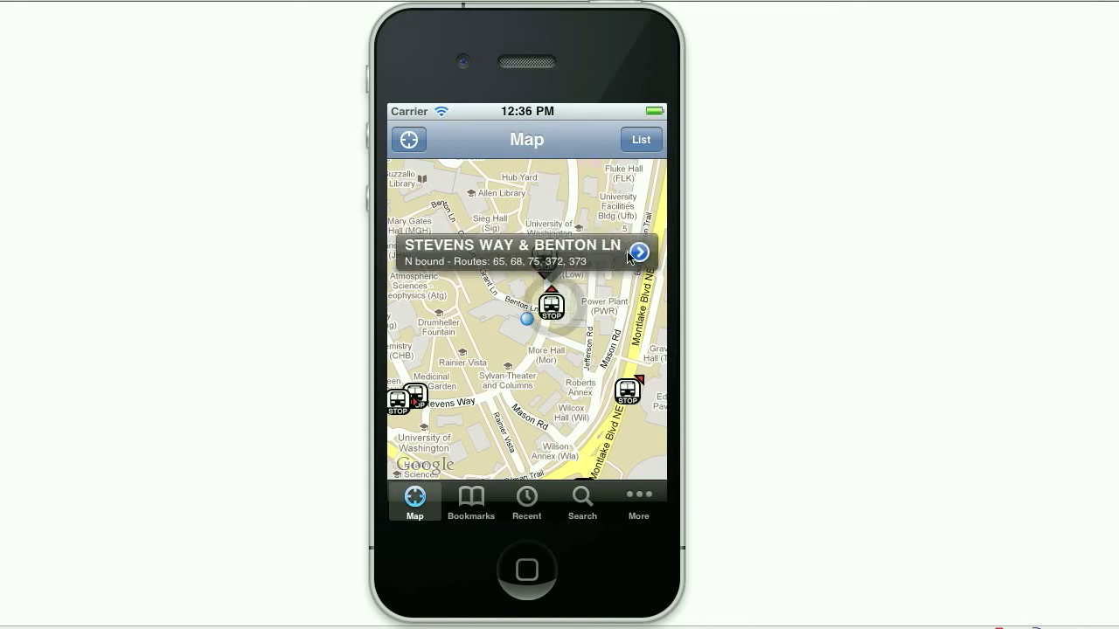
click(631, 251)
Read the full details of the northbound stop's Presidents Day holiday service alert and return to the map
click(601, 250)
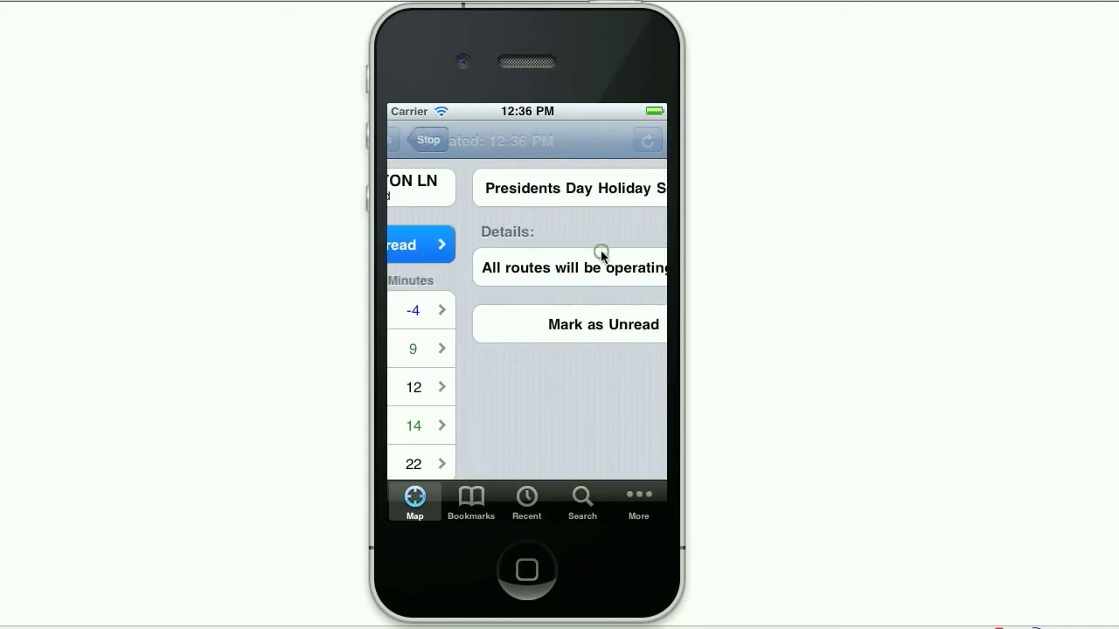
click(595, 267)
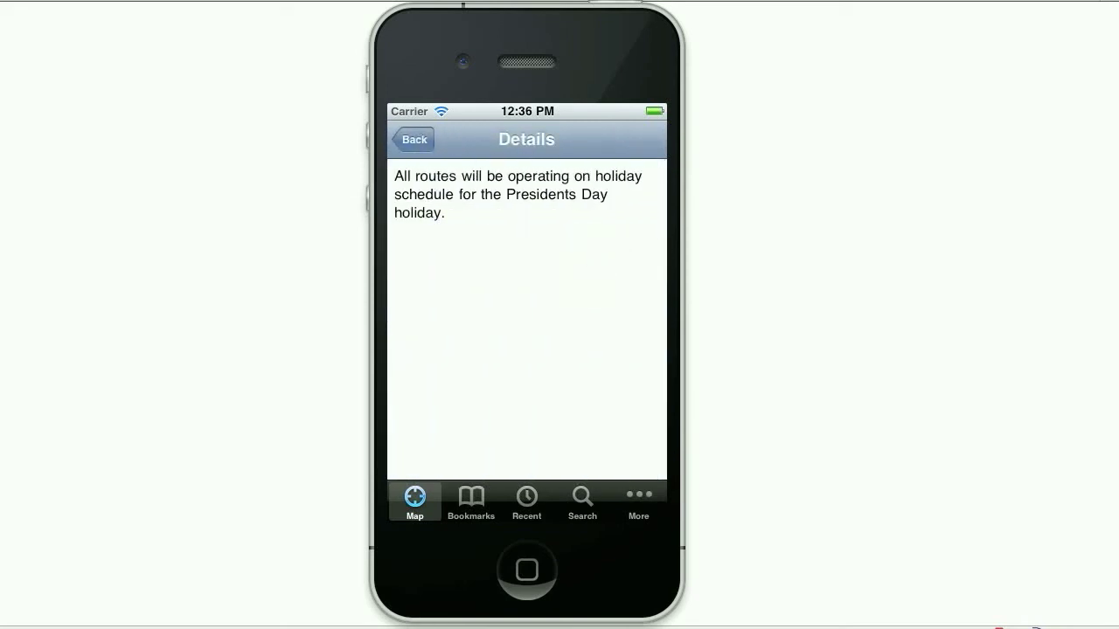
click(412, 142)
click(413, 141)
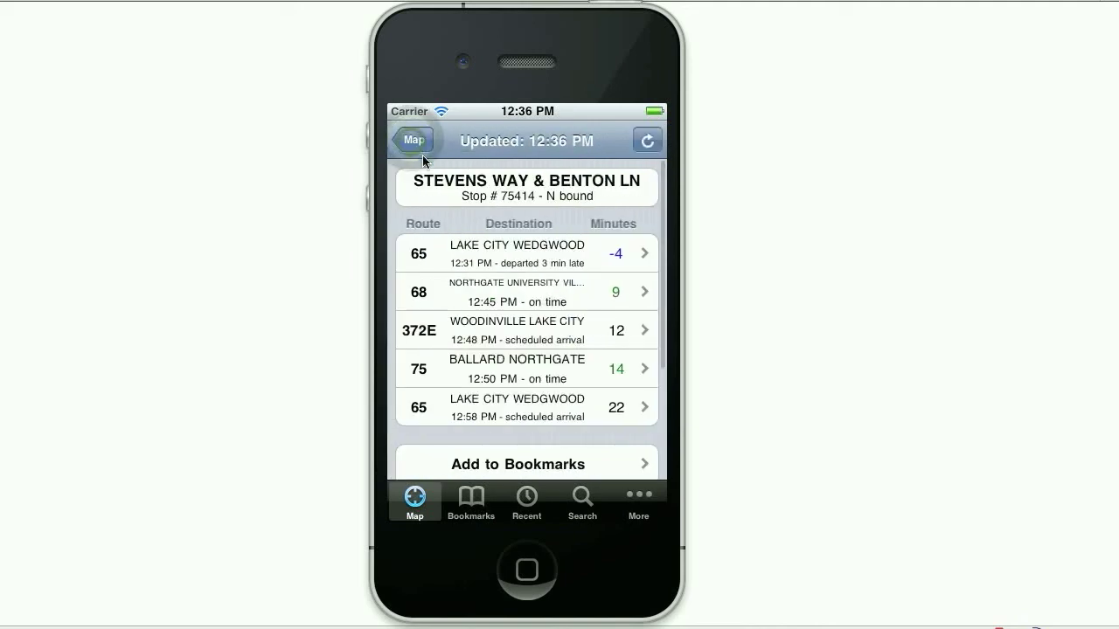
click(423, 143)
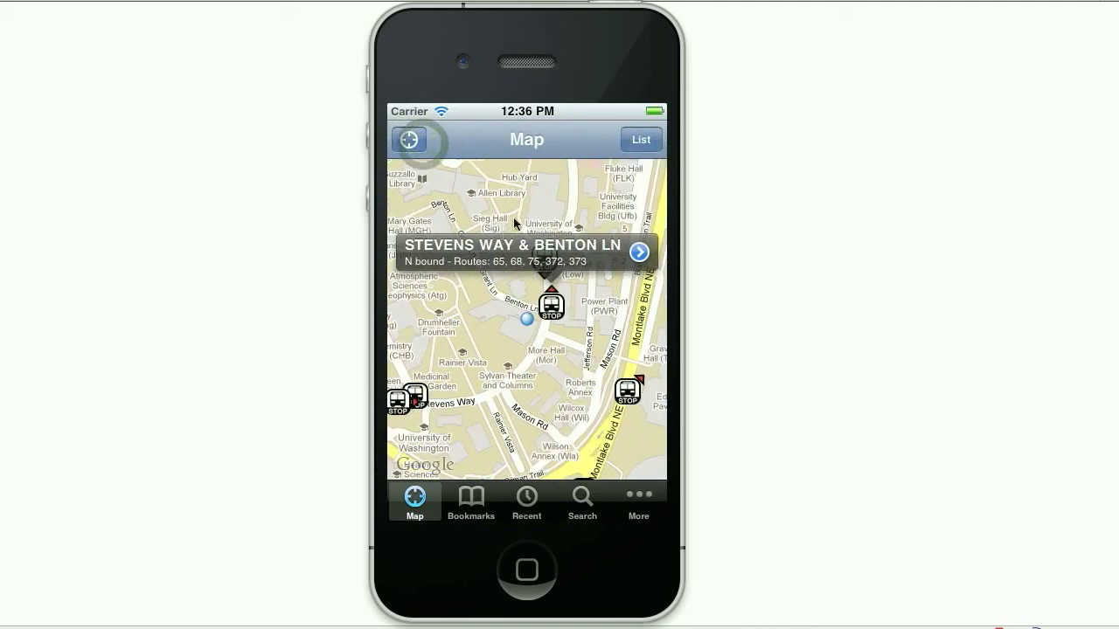
Open the southbound Stevens Way & Benton Ln stop from the map and view its Stop Moved service alert
click(515, 212)
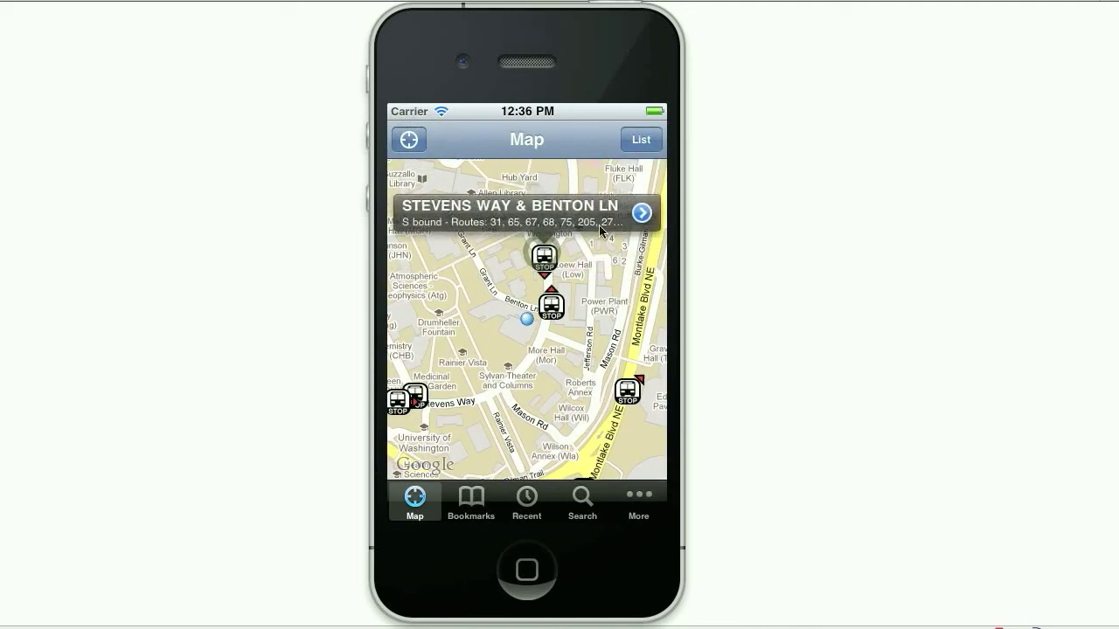
click(642, 212)
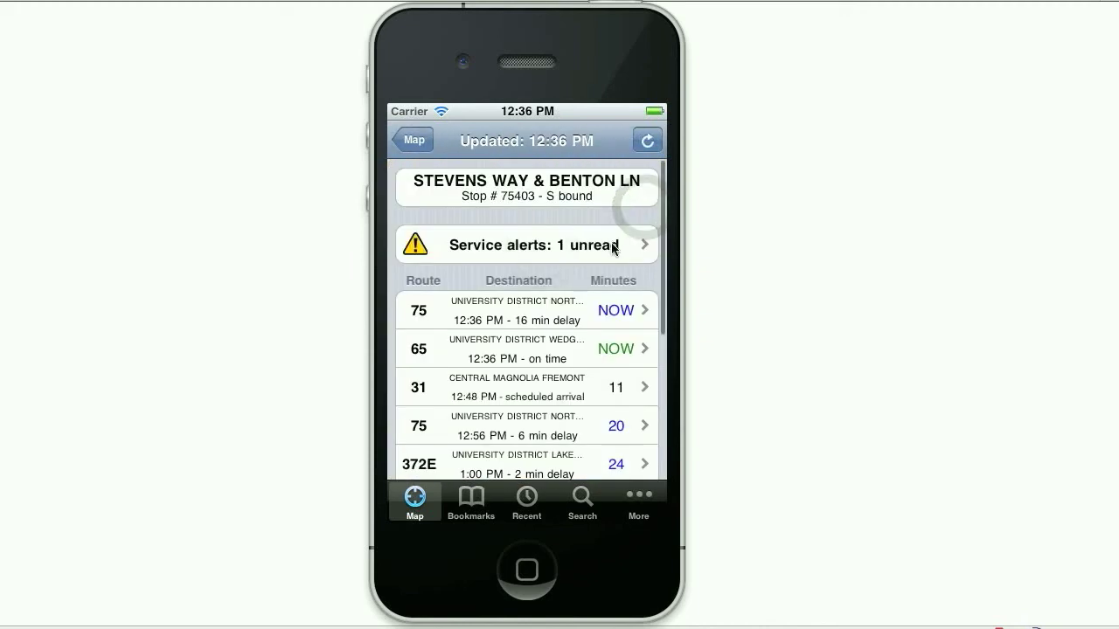
click(612, 246)
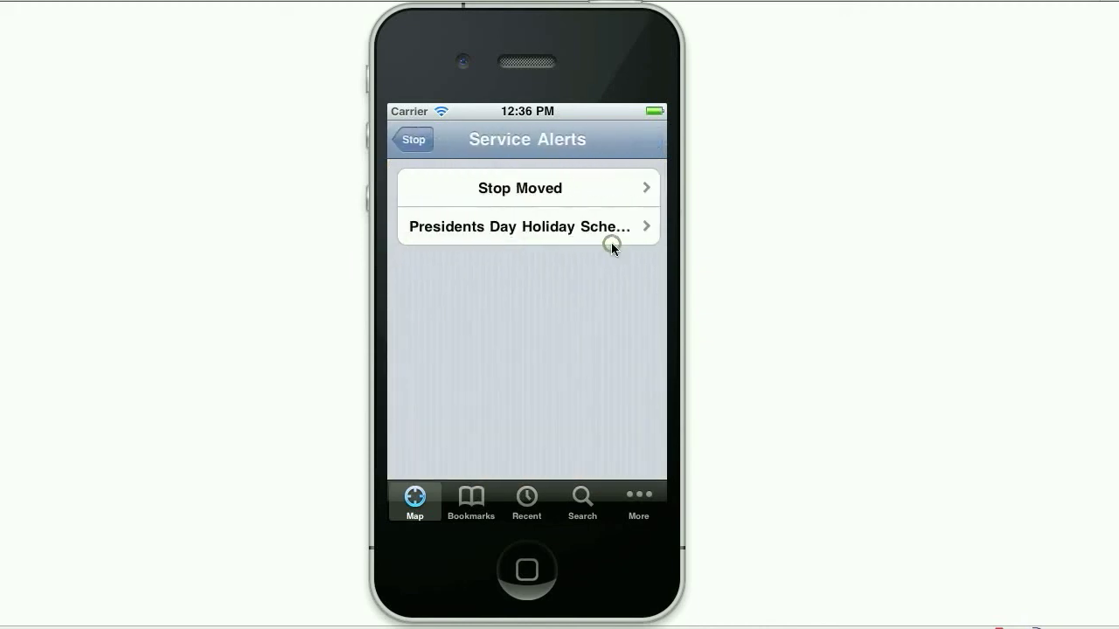
click(590, 191)
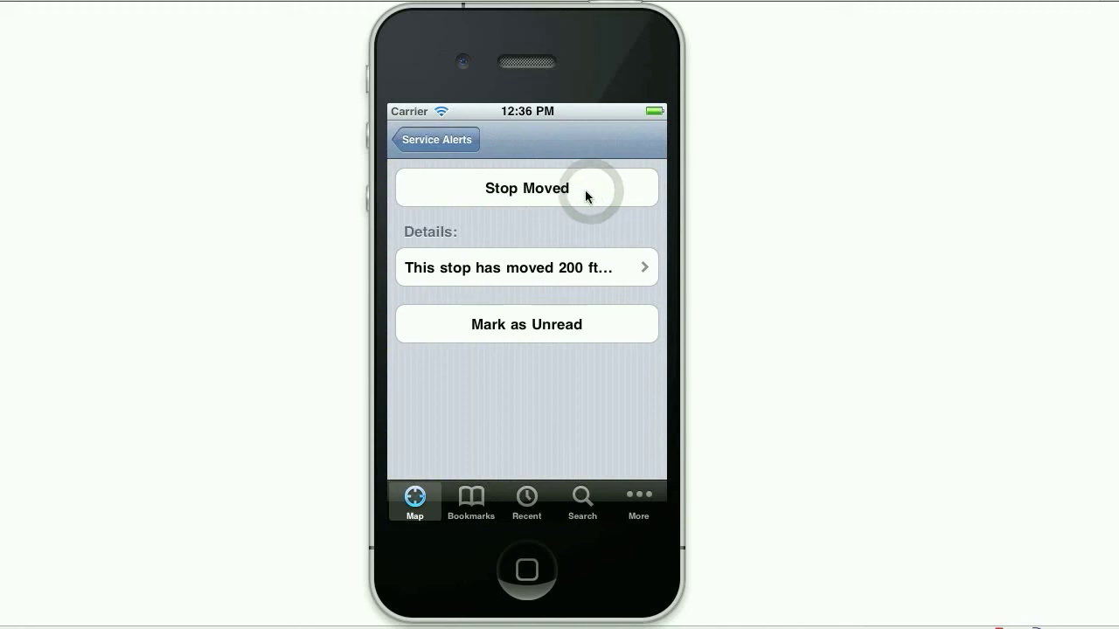
View the southbound stop's Presidents Day holiday alert and check the Service Alerts entry below its arrivals, ending back at the map
click(458, 147)
click(487, 219)
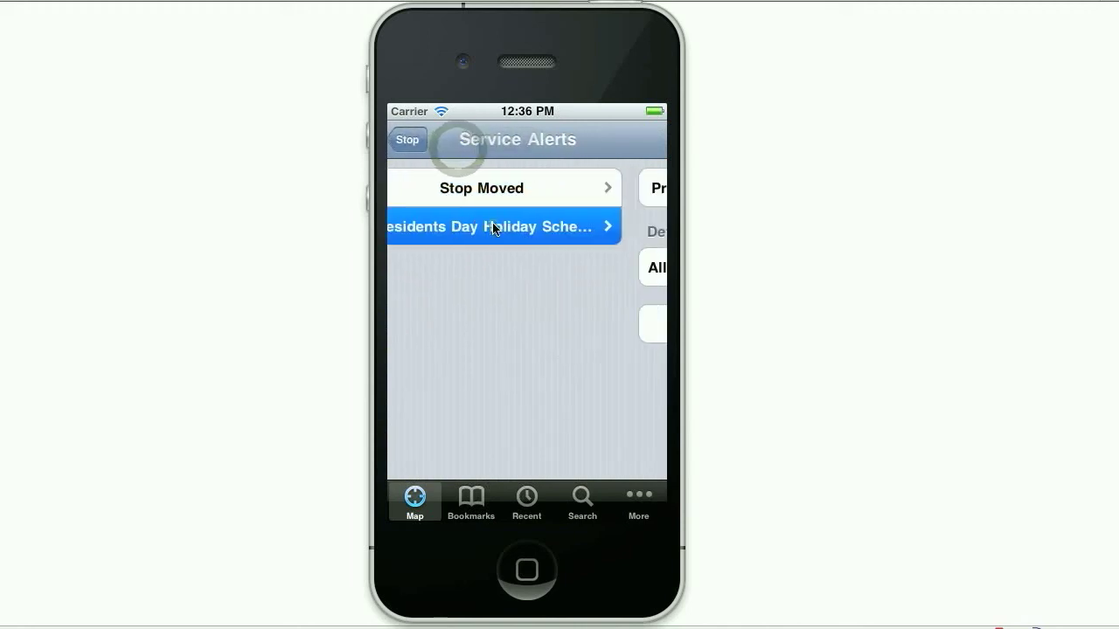
click(438, 139)
click(439, 141)
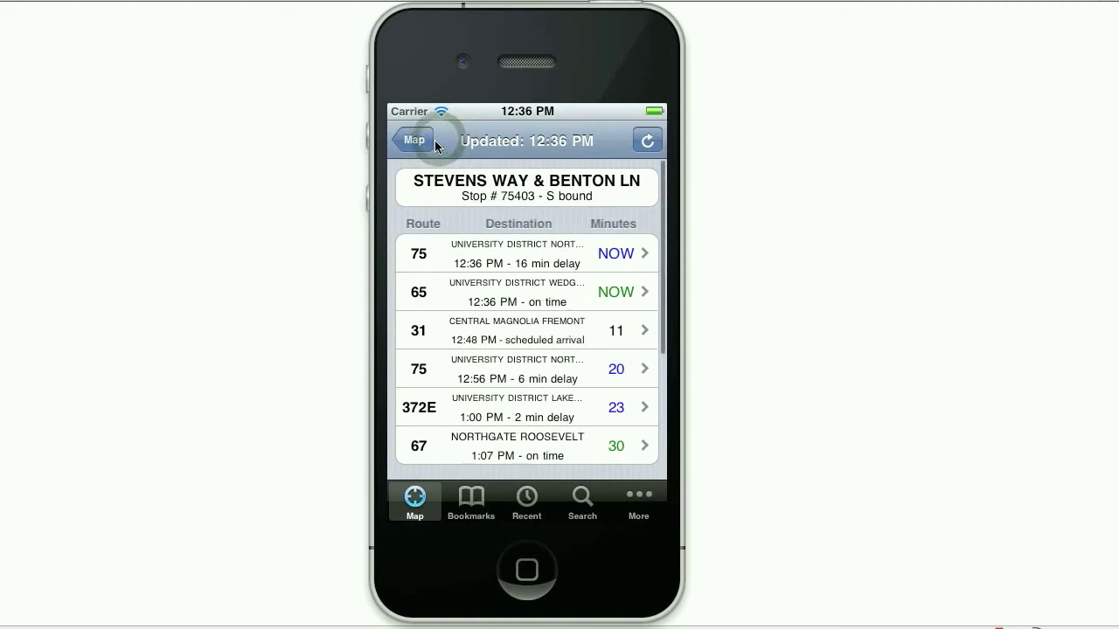
drag(520, 386, 503, 199)
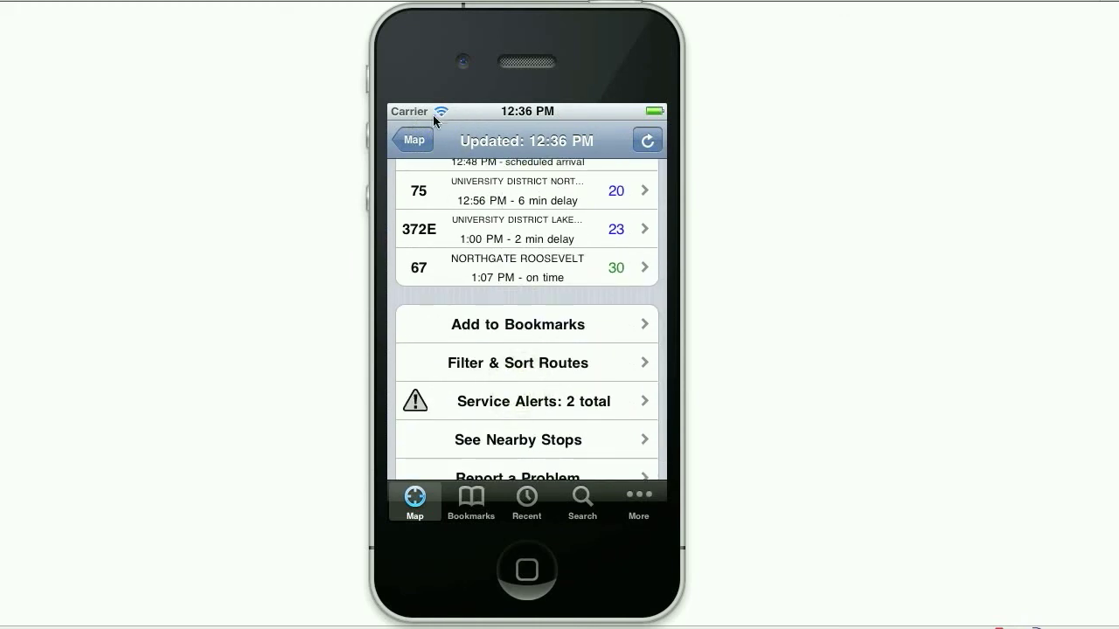
click(427, 138)
Find the southbound 15th Ave NE & NE Campus Pkwy stop on the map and open its arrivals
drag(460, 293, 611, 357)
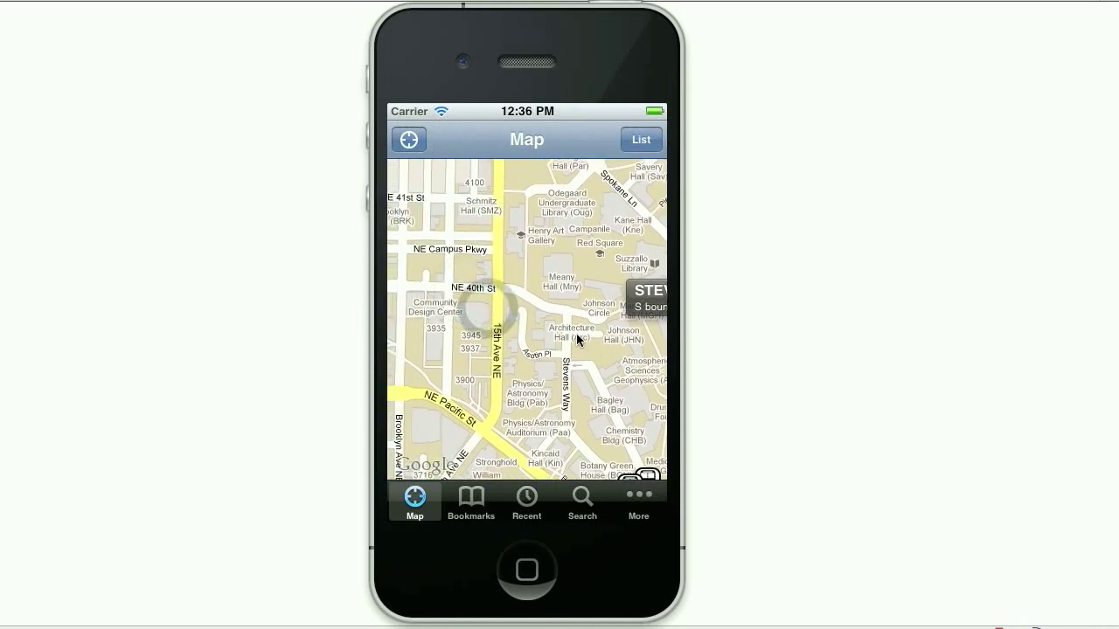
click(494, 223)
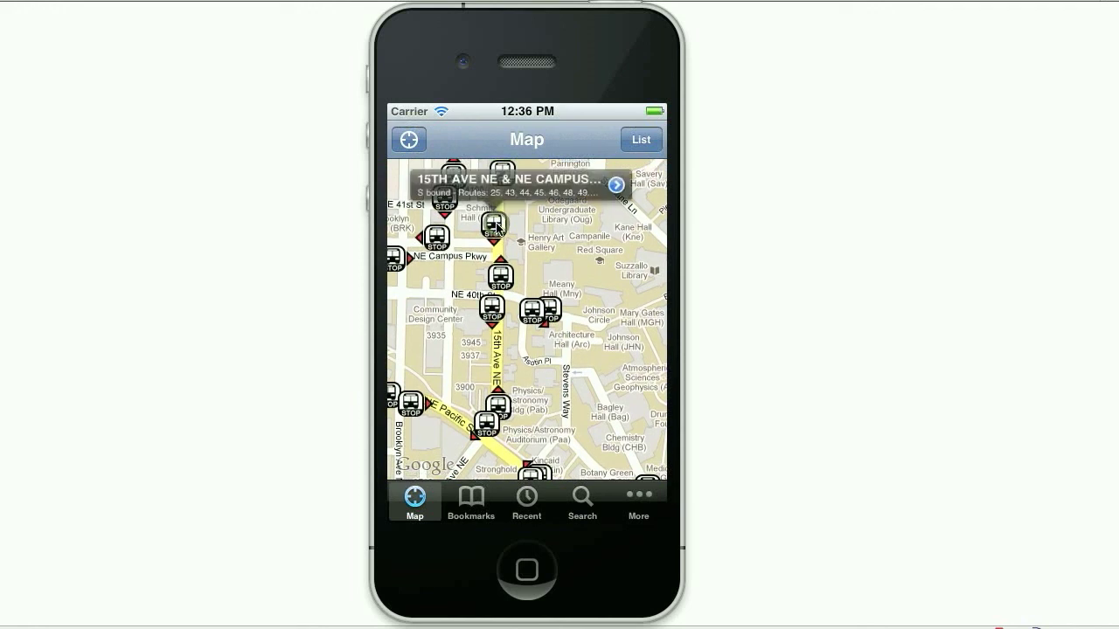
click(642, 180)
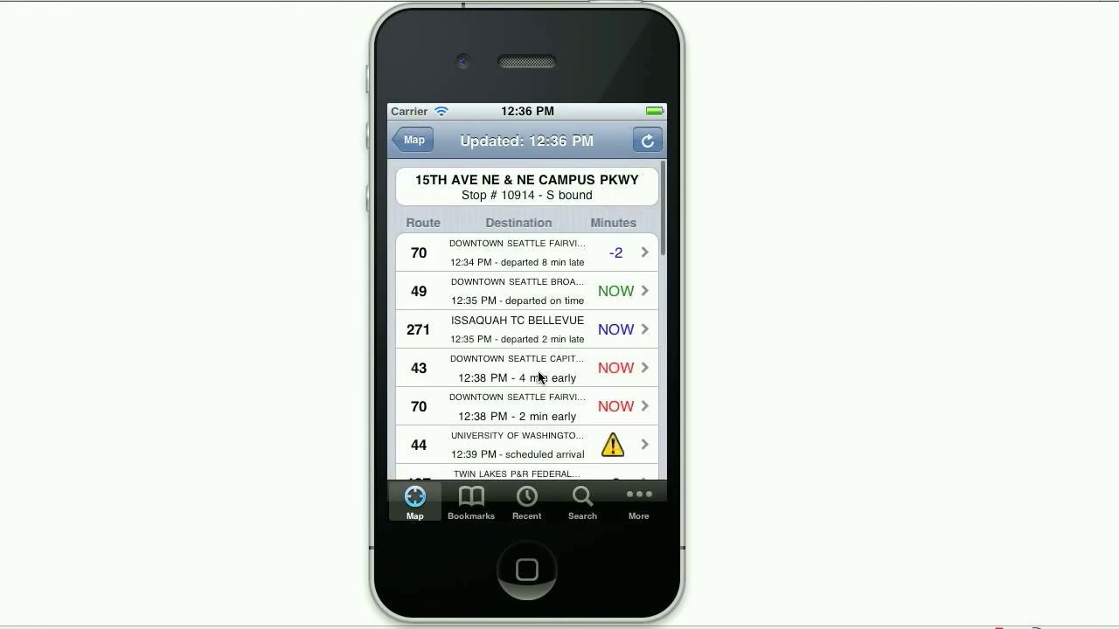
Open route 44's arrival flagged with a service alert and read the full details of the Route 44 Detour alert
scroll(542, 375, down, 3)
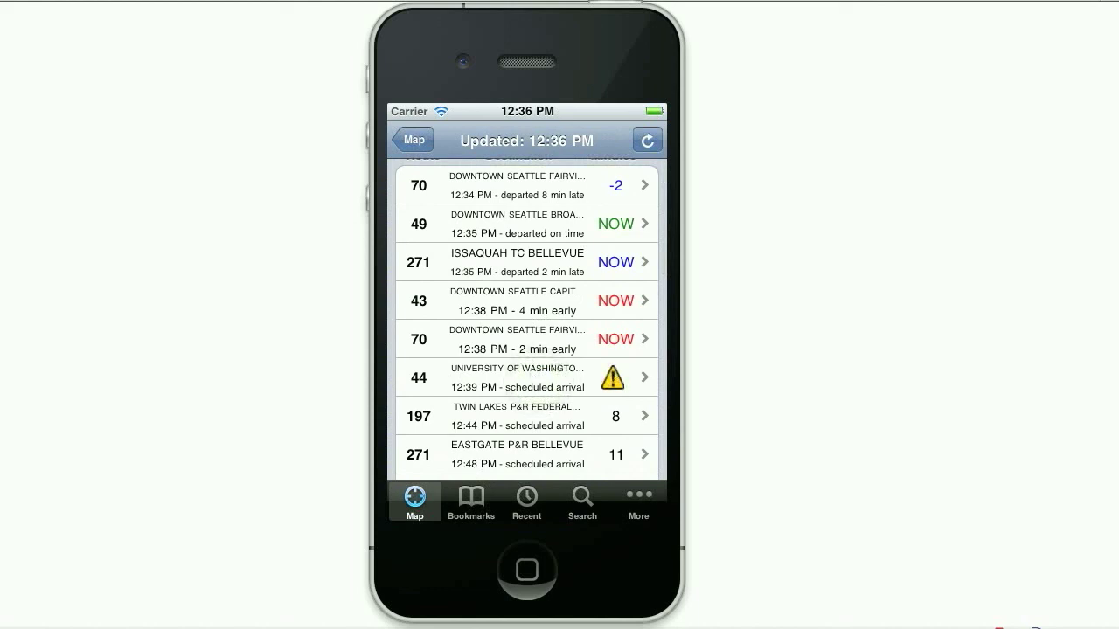
click(531, 375)
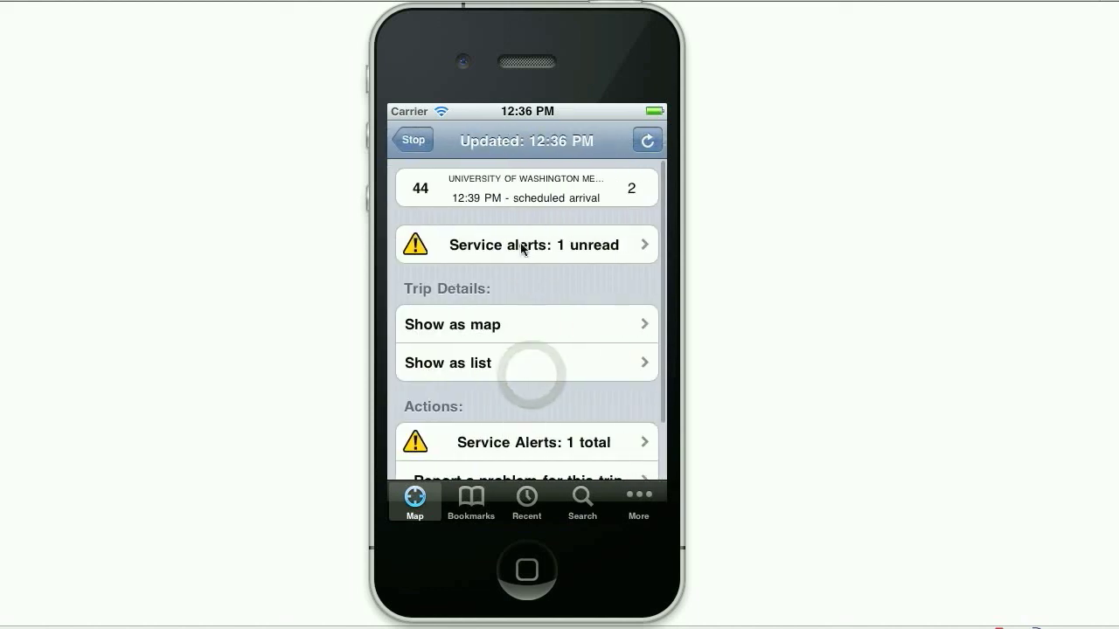
click(520, 245)
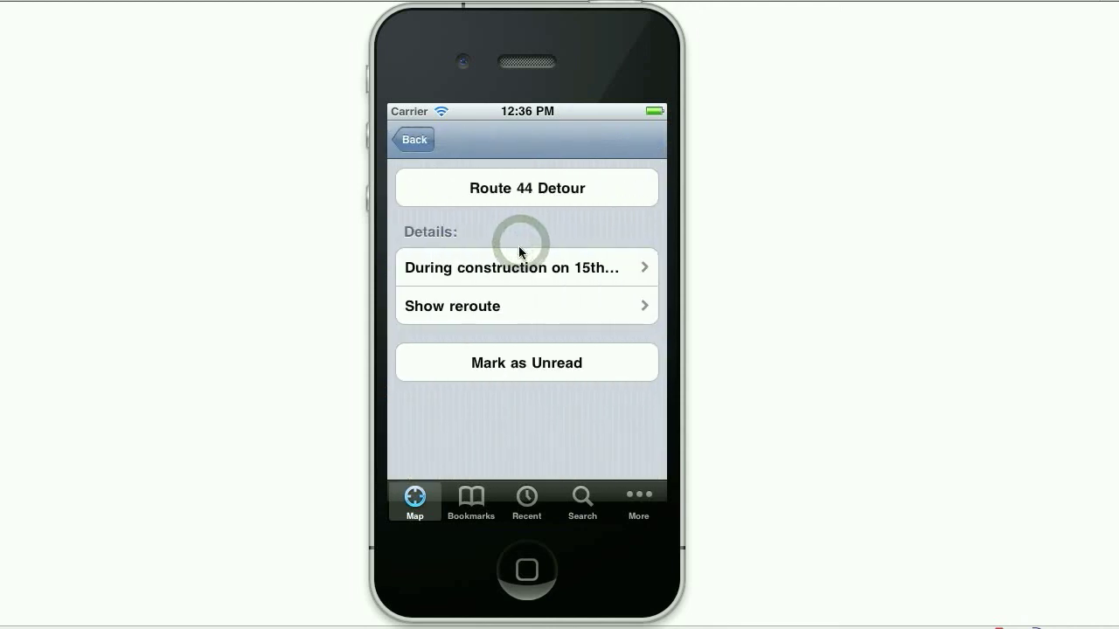
click(519, 267)
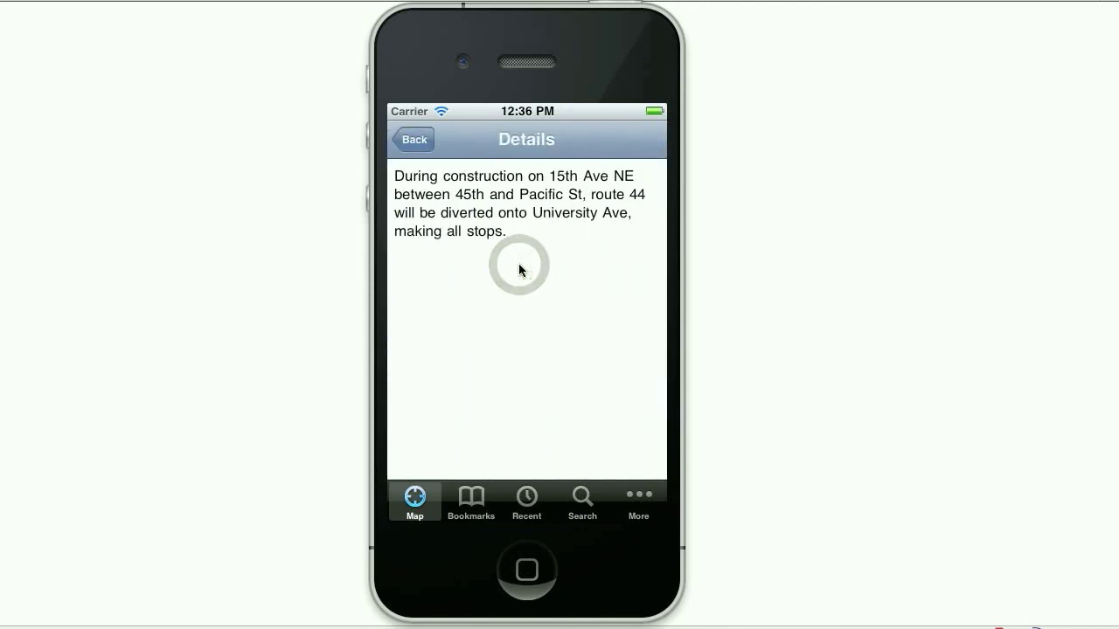
click(418, 139)
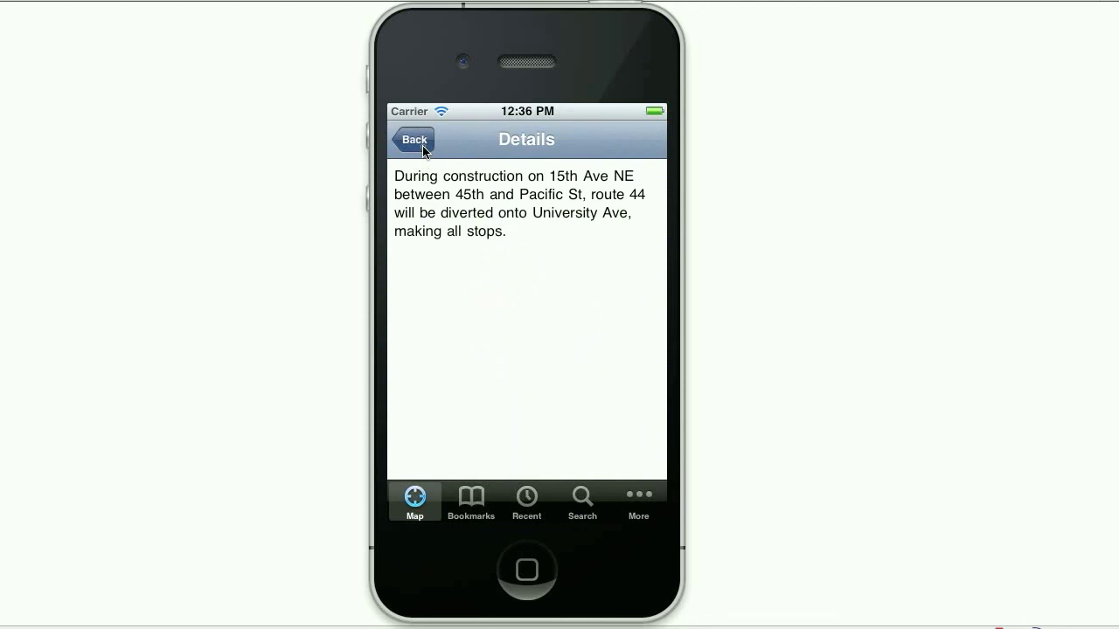
Examine the Route 44 Detour reroute on the map and return to the stop's arrivals list
click(472, 309)
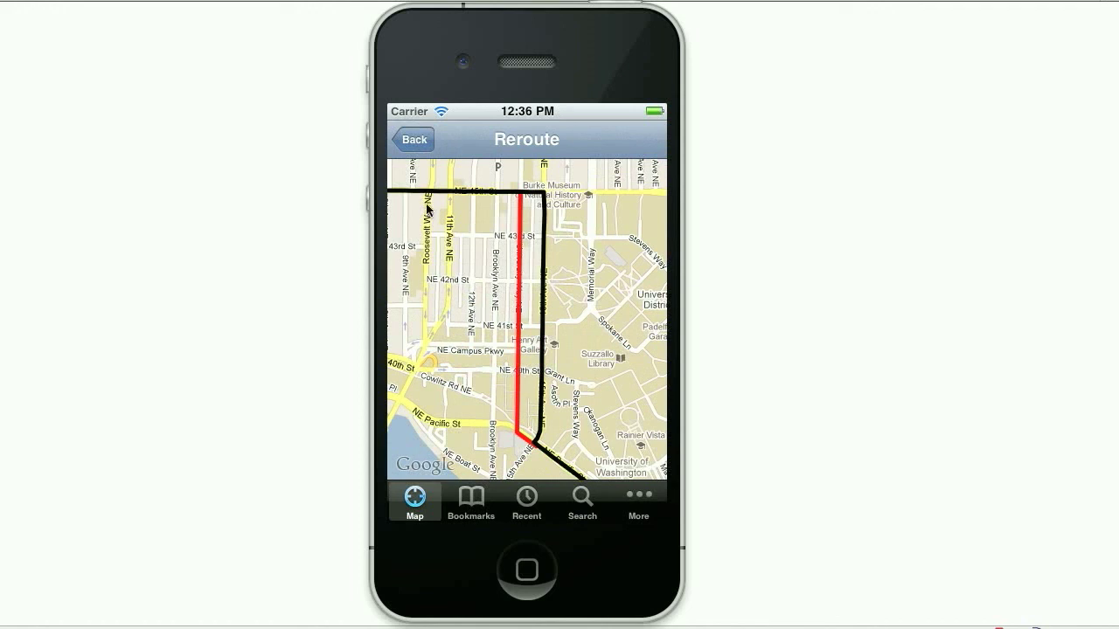
click(417, 150)
click(417, 149)
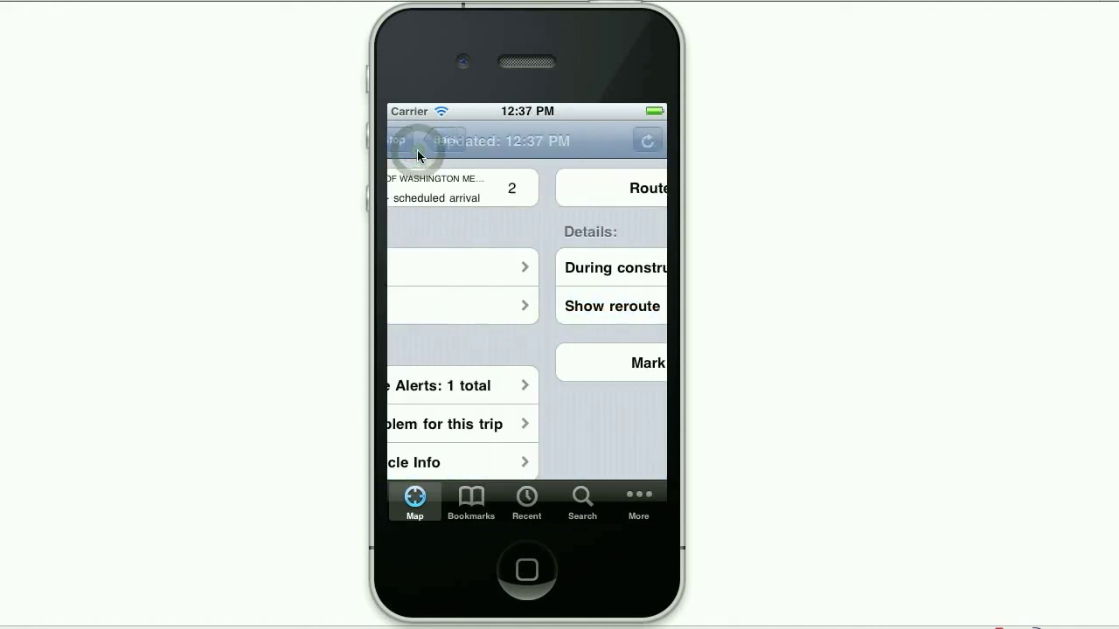
click(417, 149)
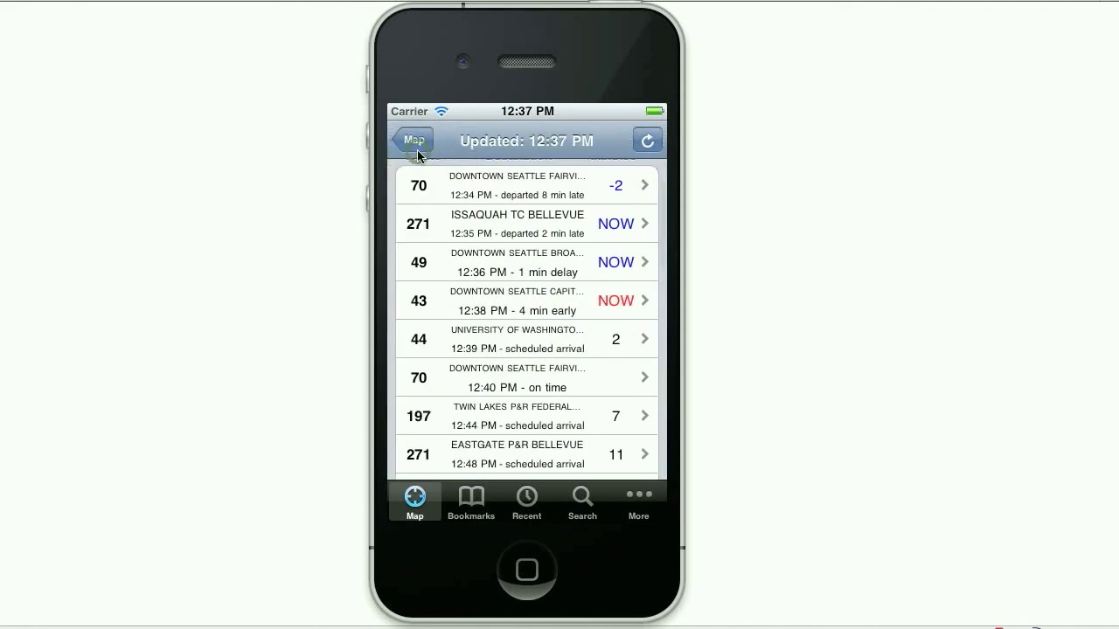